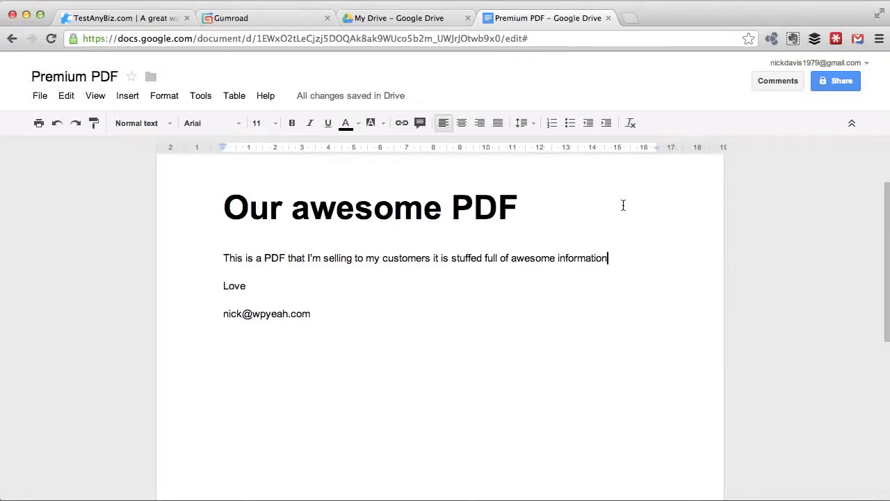
- Browse the TestAnyBiz.com homepage and Hello world post, then bring up Gumroad's home page
scroll(576, 230, "down", 10)
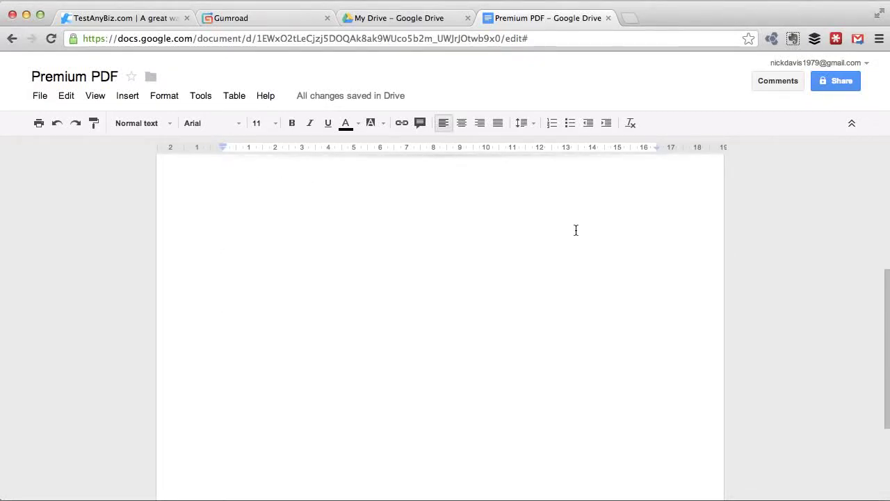
scroll(576, 230, "up", 10)
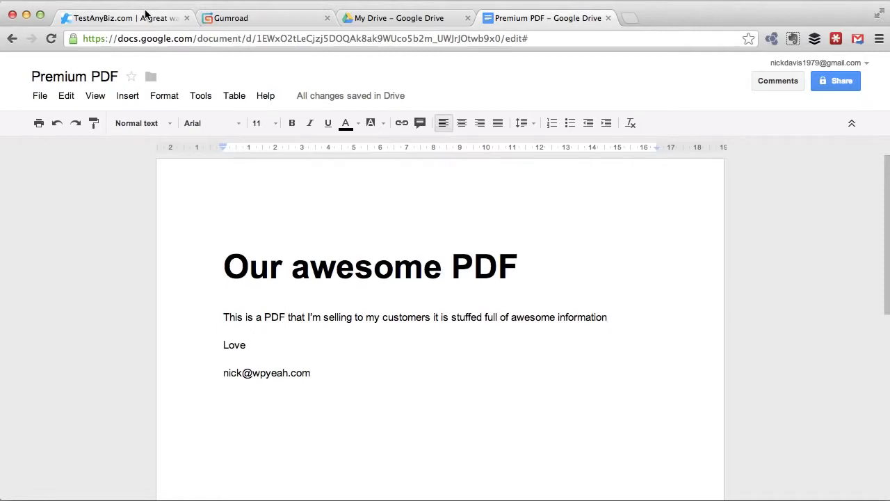
left_click(135, 20)
scroll(156, 301, "down", 1)
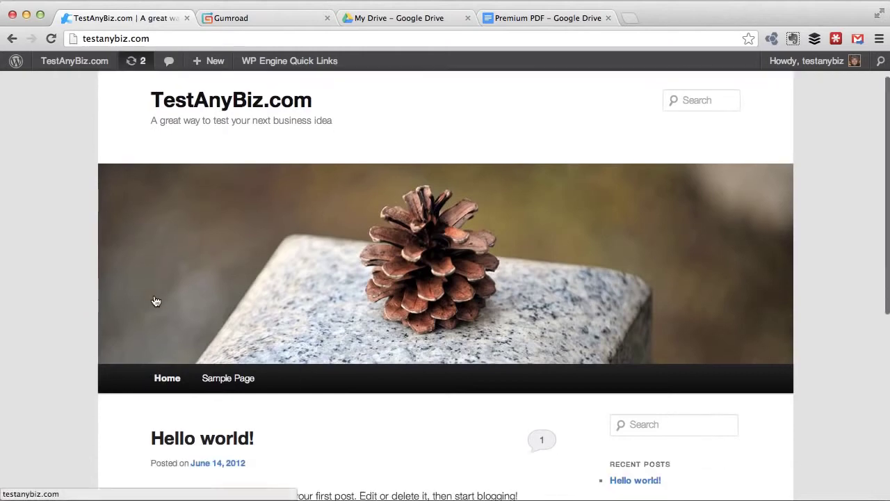
scroll(156, 300, "down", 5)
scroll(156, 301, "up", 5)
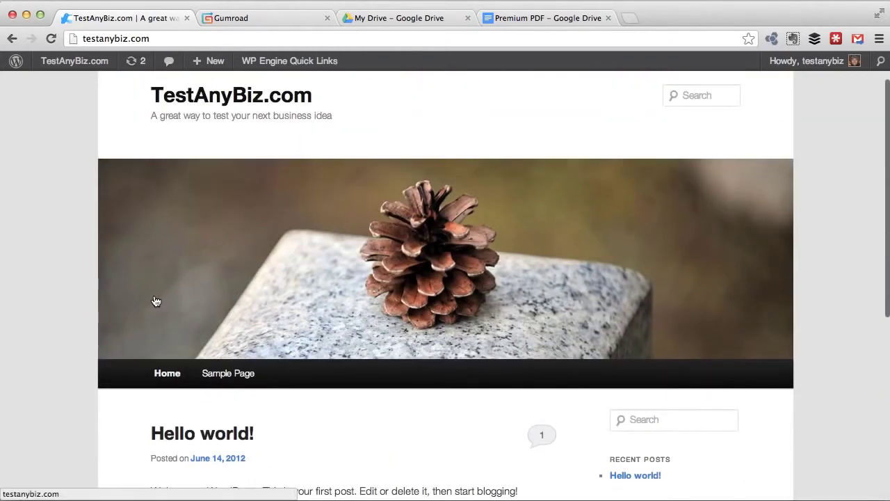
scroll(160, 339, "down", 5)
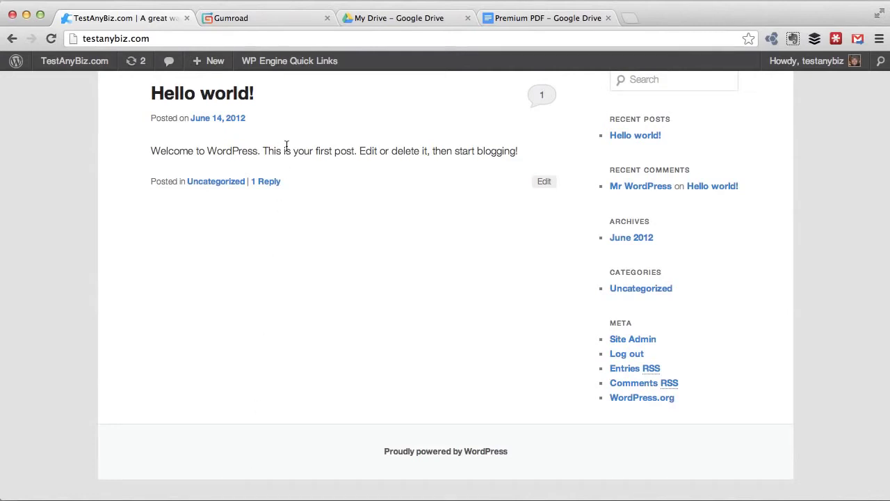
left_click(240, 15)
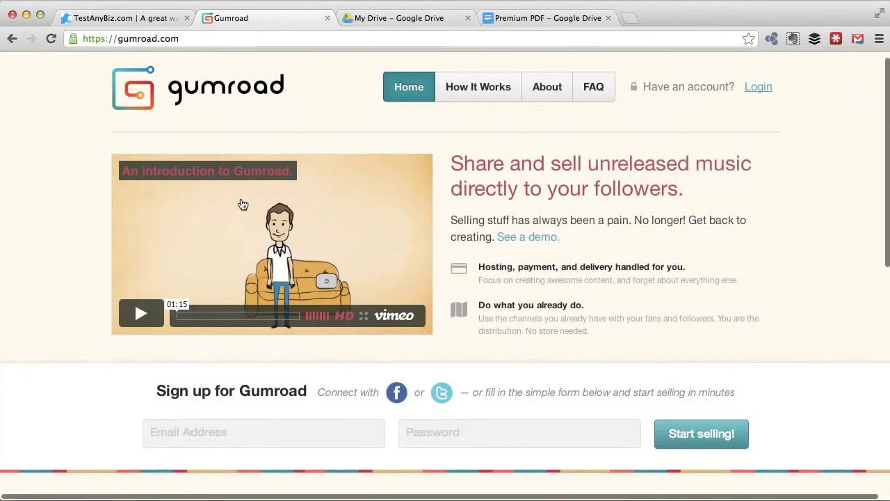
scroll(242, 202, "down", 1)
scroll(242, 200, "down", 6)
scroll(261, 201, "down", 5)
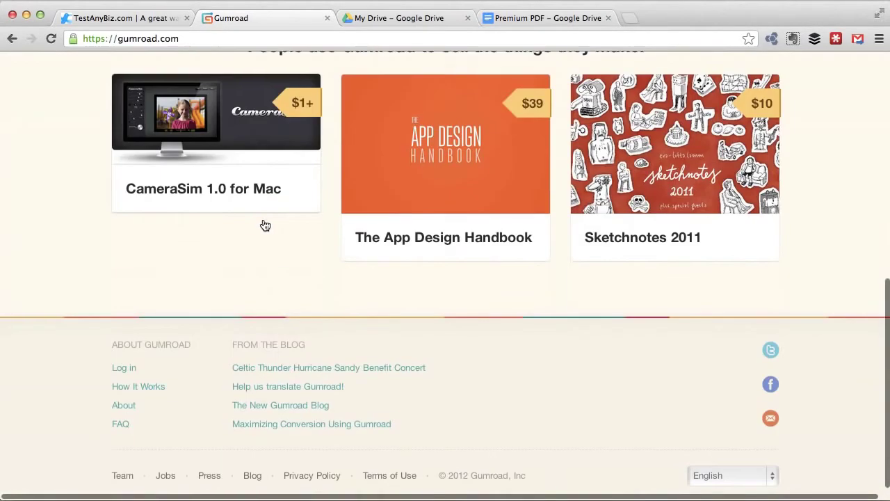
scroll(265, 225, "up", 10)
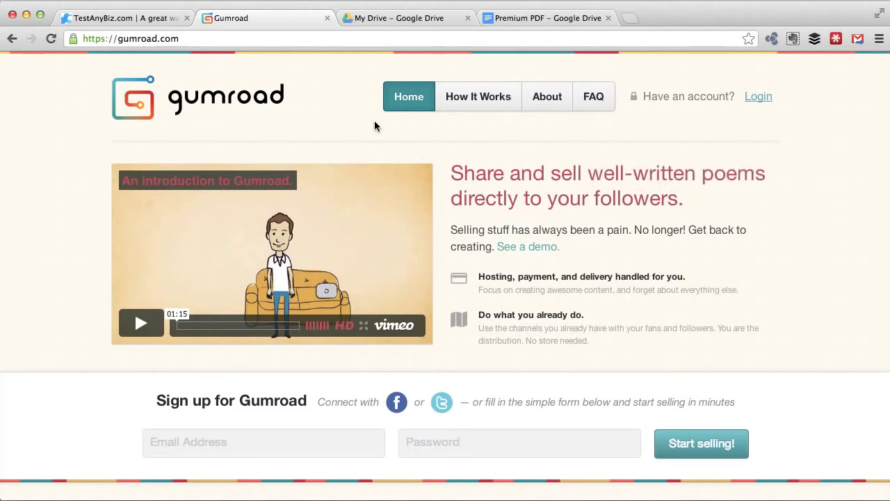
scroll(346, 391, "down", 1)
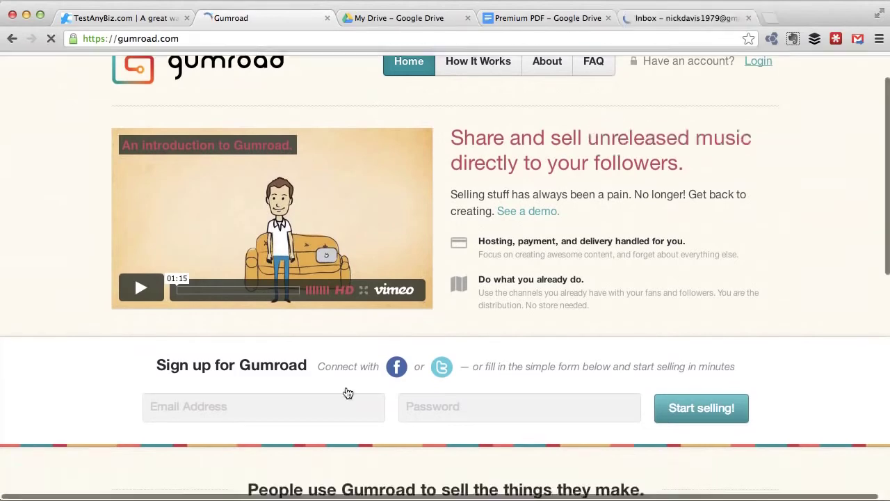
scroll(257, 347, "down", 3)
- Sign up on Gumroad with an email address and password, dismissing the password-saving prompts
left_click(256, 321)
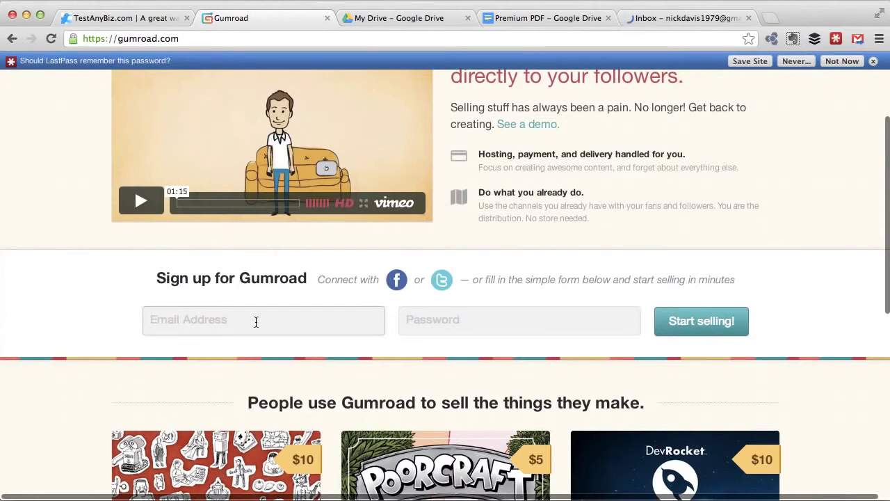
left_click(842, 61)
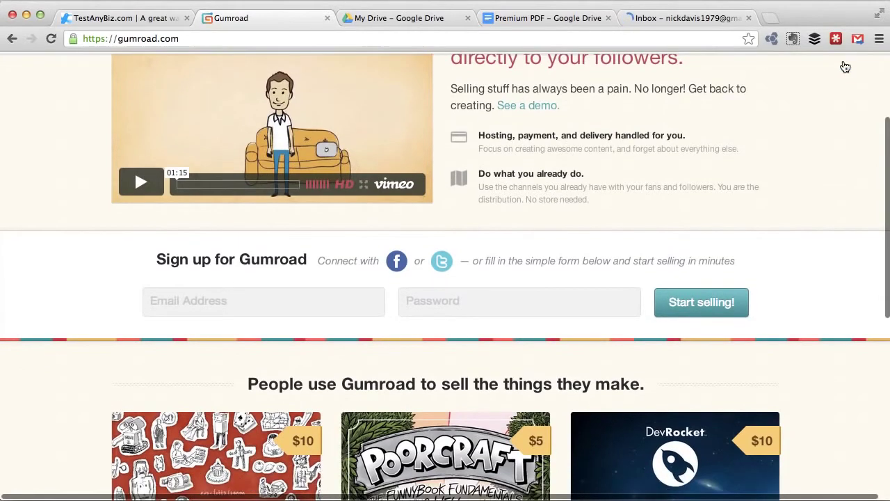
left_click(287, 299)
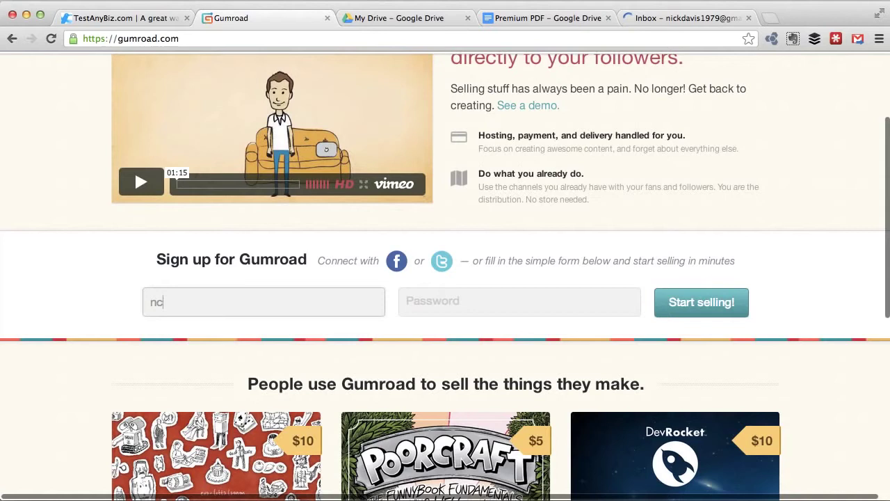
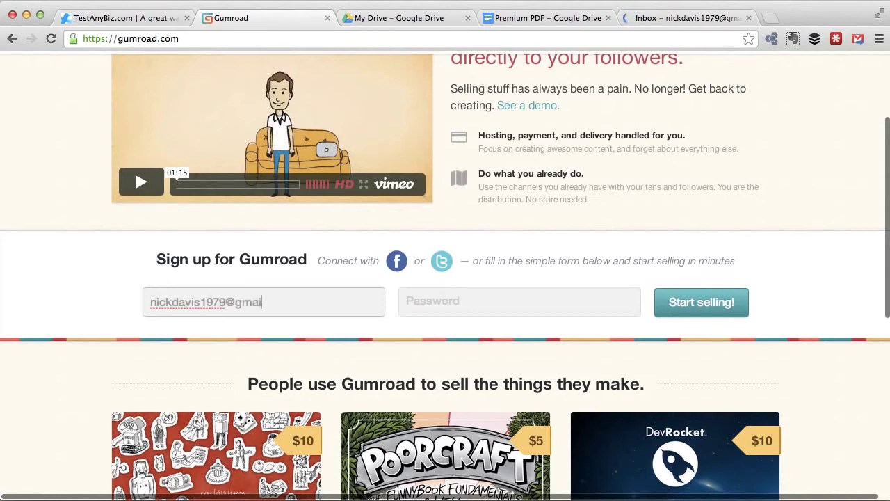
key("Tab")
type("*******")
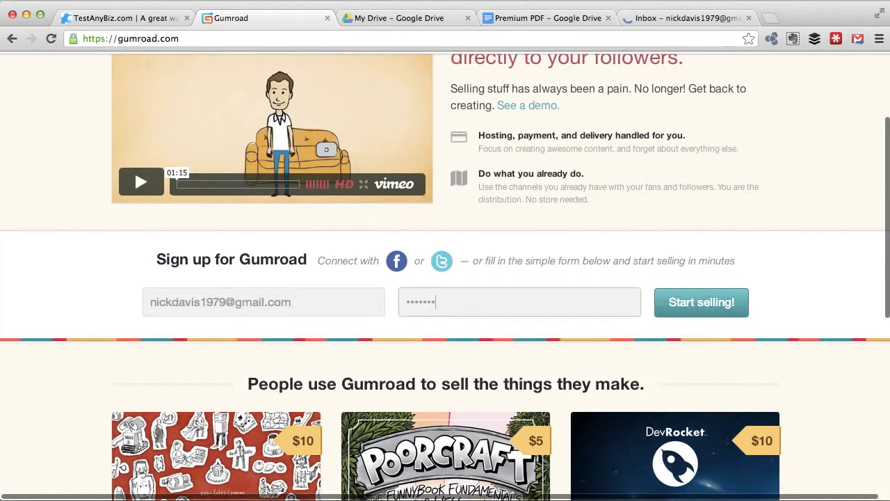
key("Return")
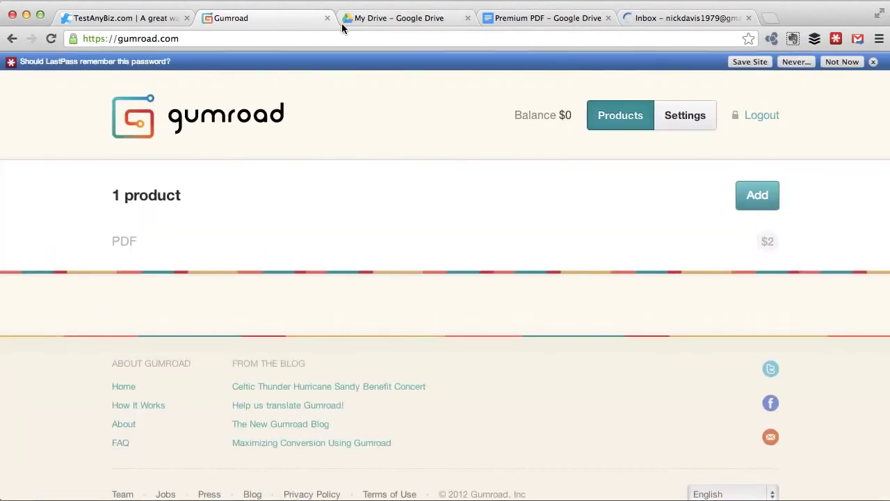
left_click(875, 62)
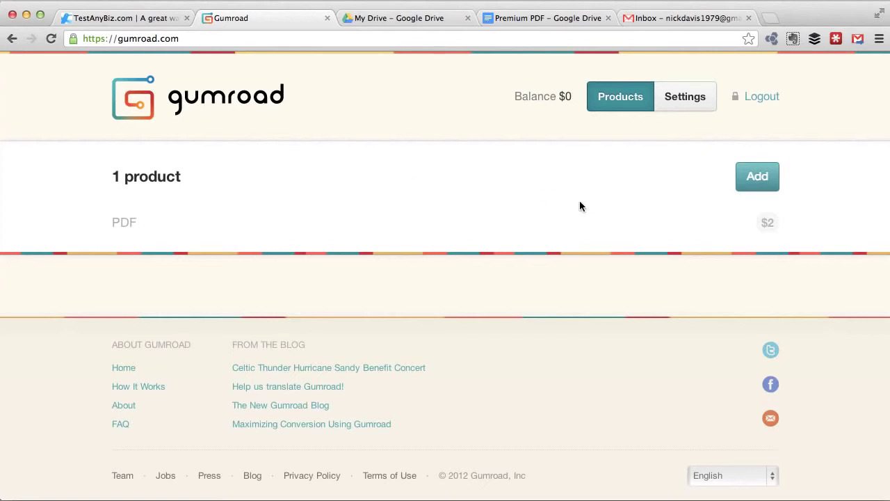
- Draft a new Gumroad product named PremiumPDF and return to the Premium PDF Google Doc's File menu
left_click(757, 179)
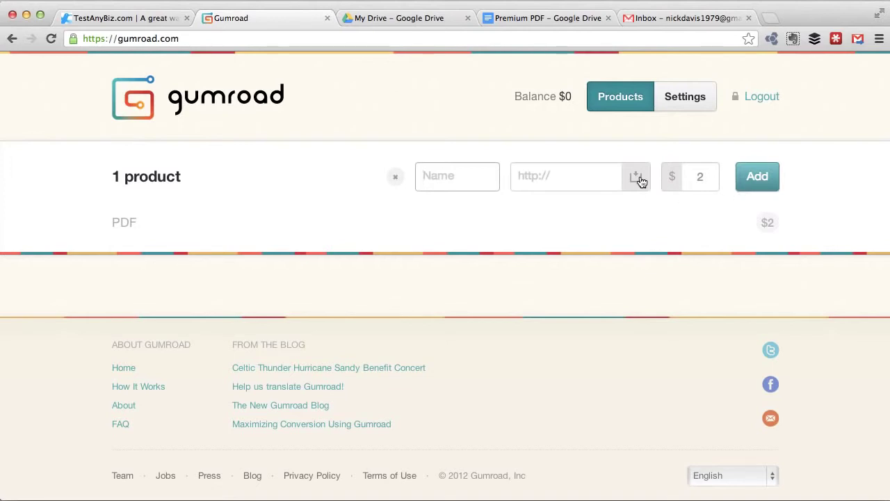
type("Premium")
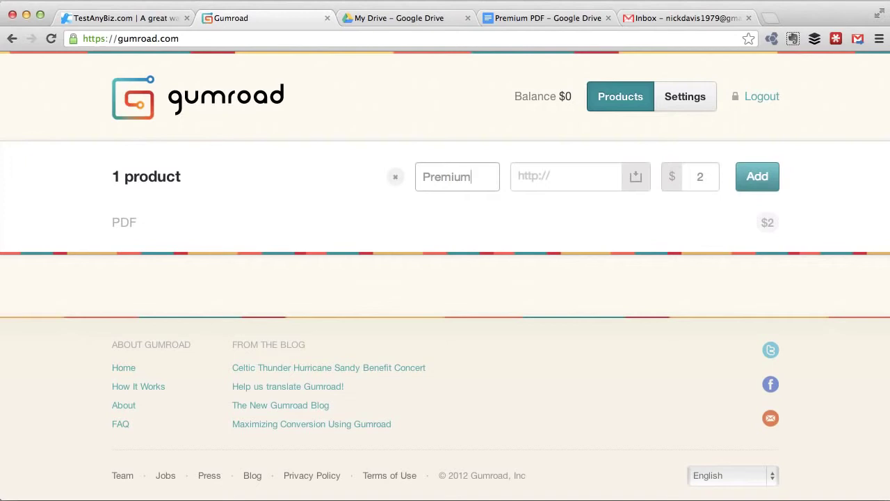
type("PDF")
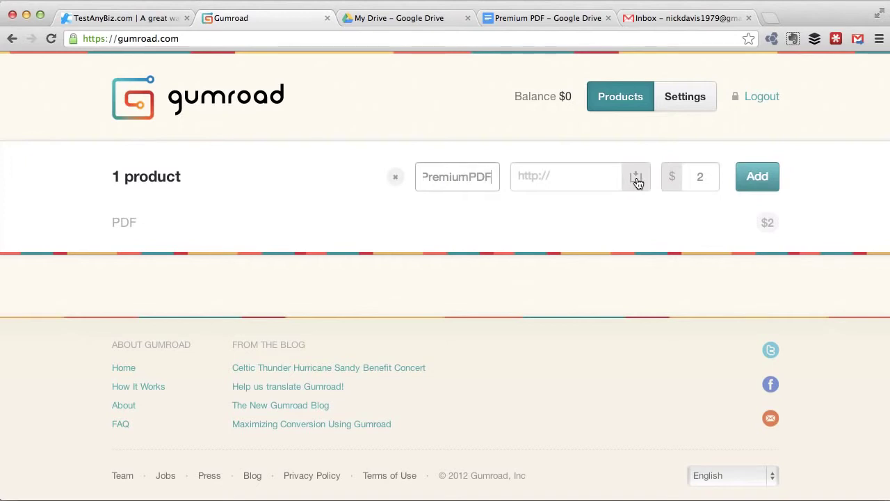
left_click(636, 179)
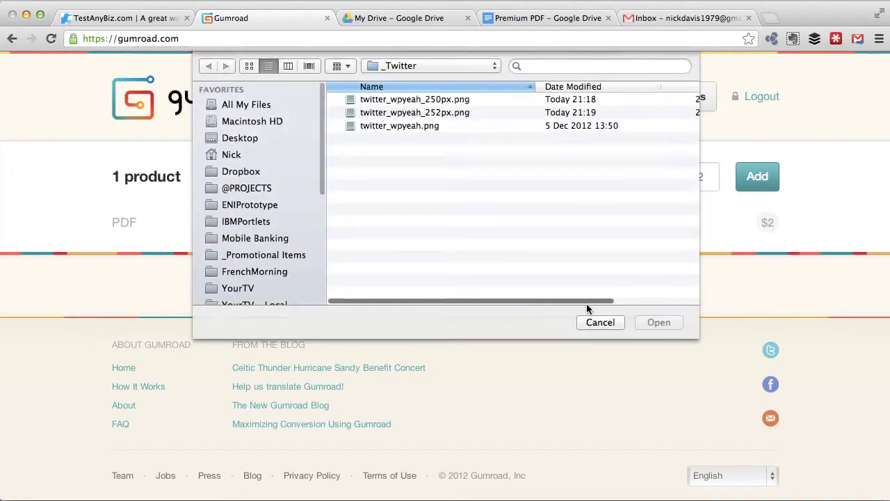
left_click(595, 322)
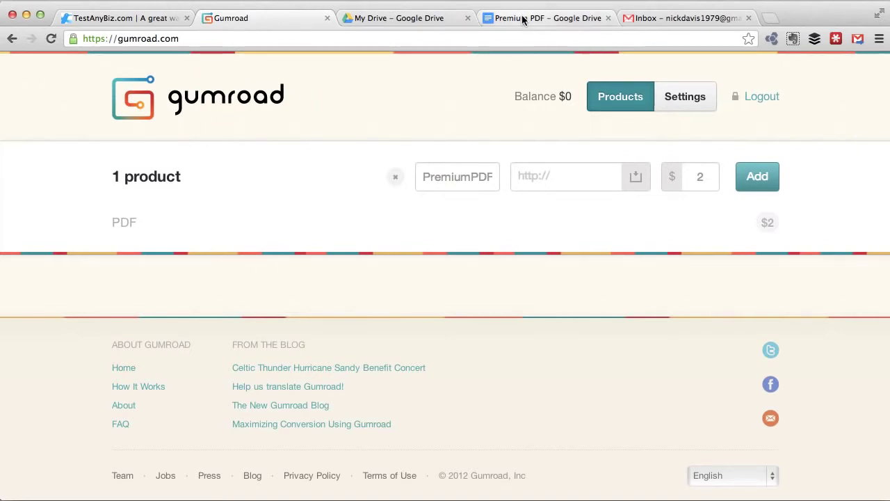
left_click(522, 17)
left_click(38, 97)
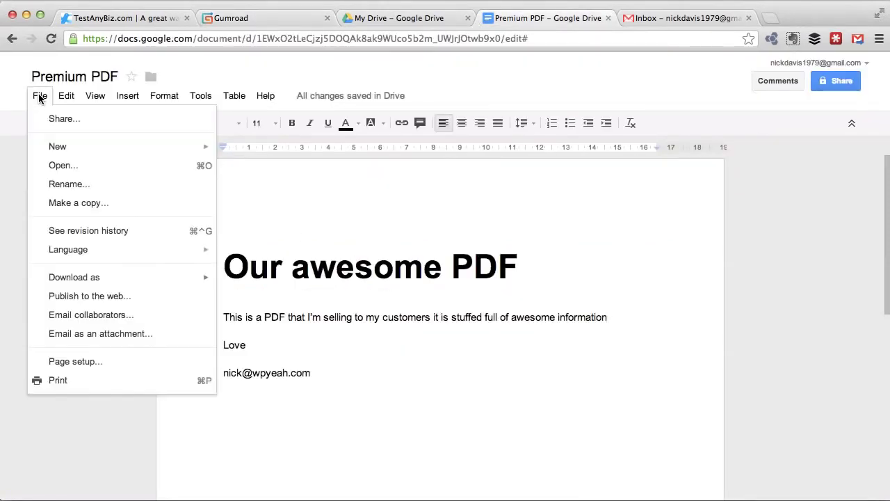
mouse_move(74, 277)
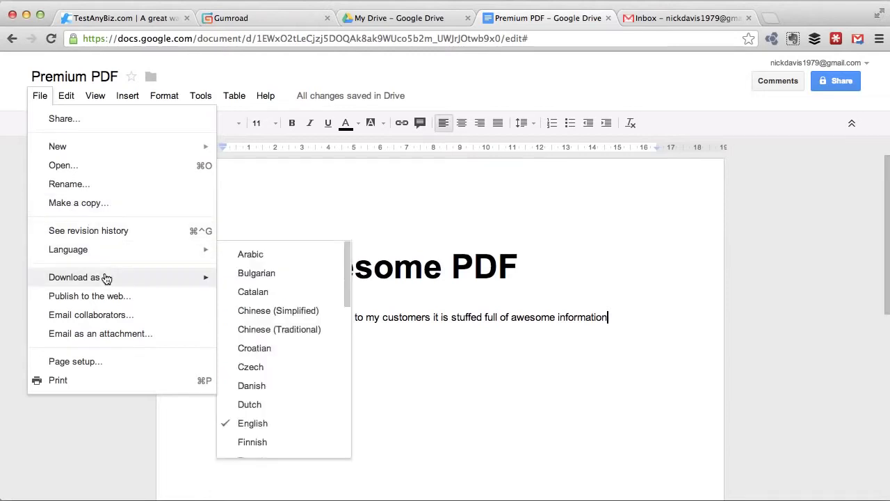
- Download the Premium PDF document as PremiumPDF.pdf to the Desktop
left_click(306, 338)
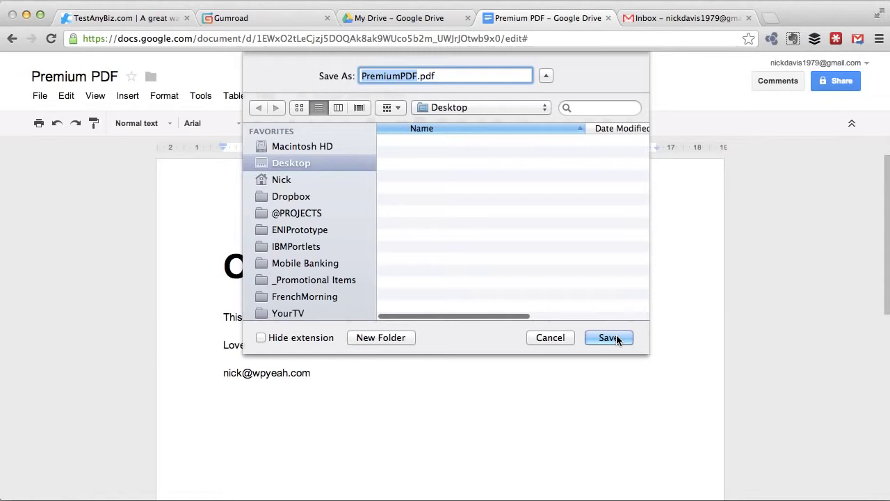
left_click(611, 338)
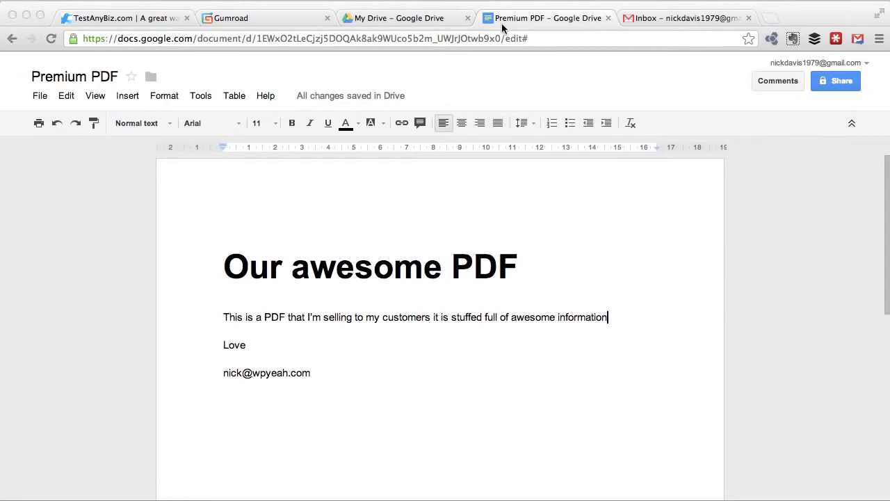
- Attach PremiumPDF.pdf from the Desktop to the new Gumroad product
left_click(247, 25)
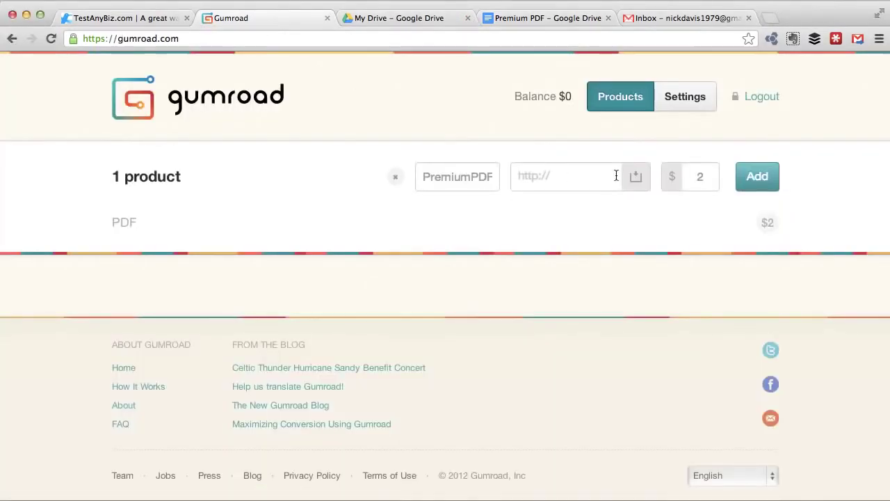
left_click(641, 180)
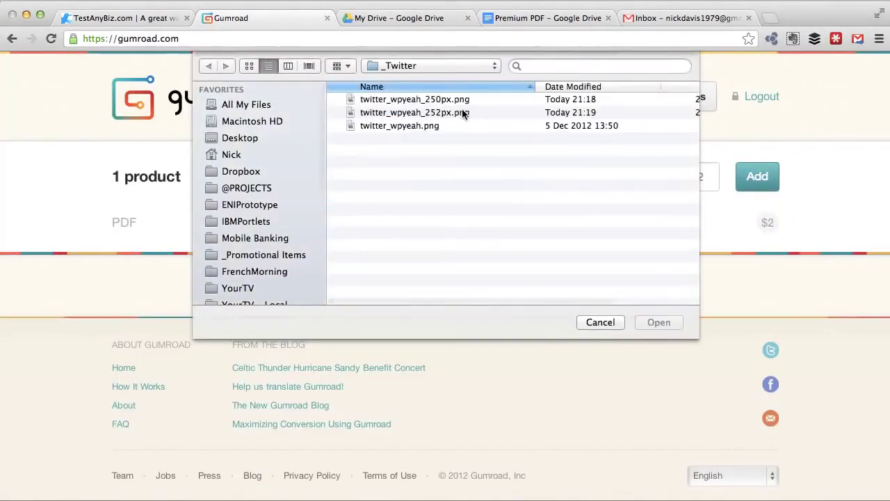
left_click(247, 138)
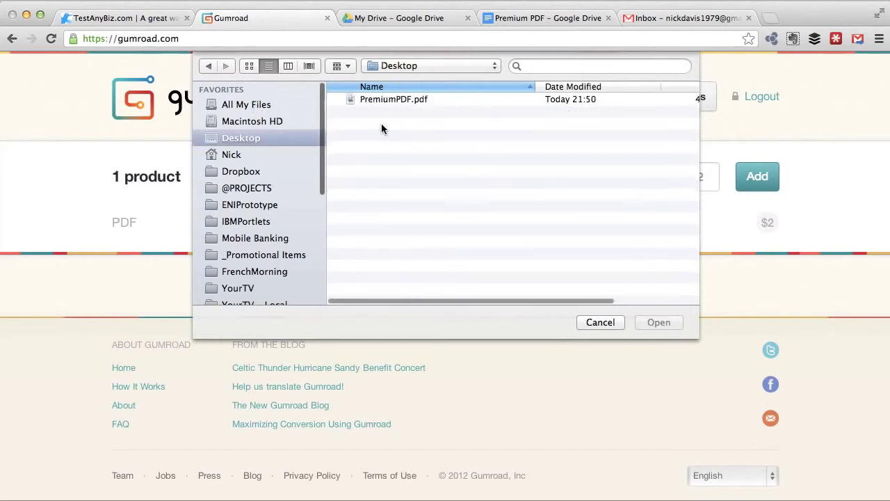
double_click(400, 100)
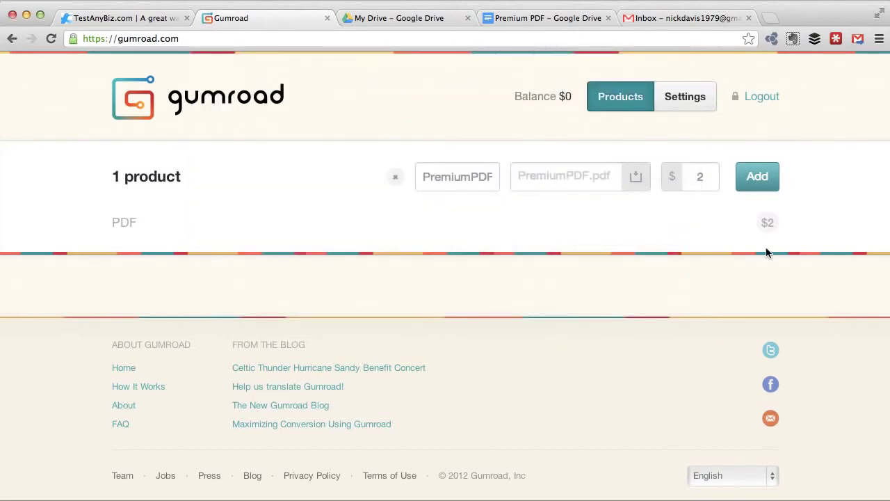
- Price PremiumPDF at $27, add the product, and inspect its gum.co link
double_click(700, 176)
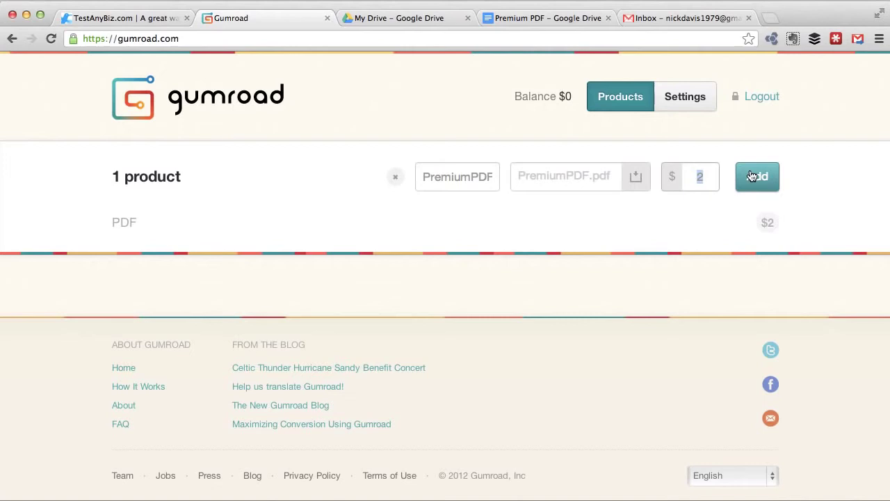
type("1")
key("BackSpace")
type("27")
left_click(753, 179)
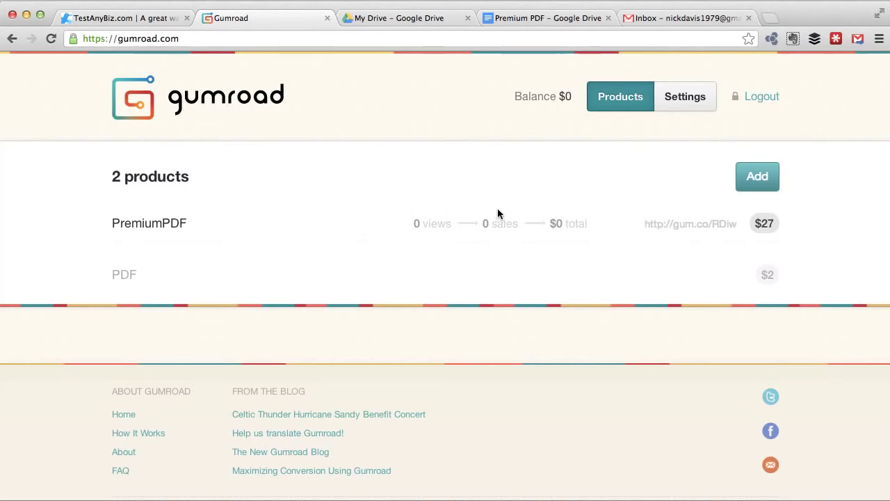
double_click(652, 224)
left_click(666, 230)
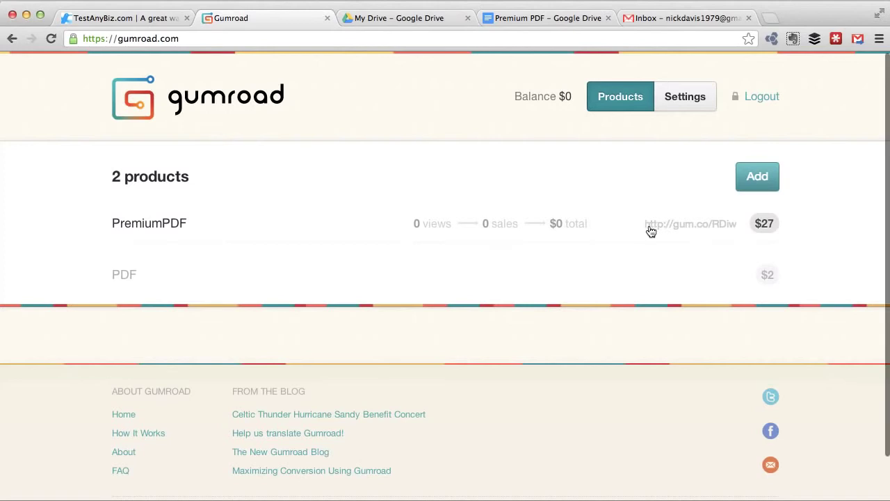
- Open PremiumPDF's edit page and save its current settings
left_click(144, 227)
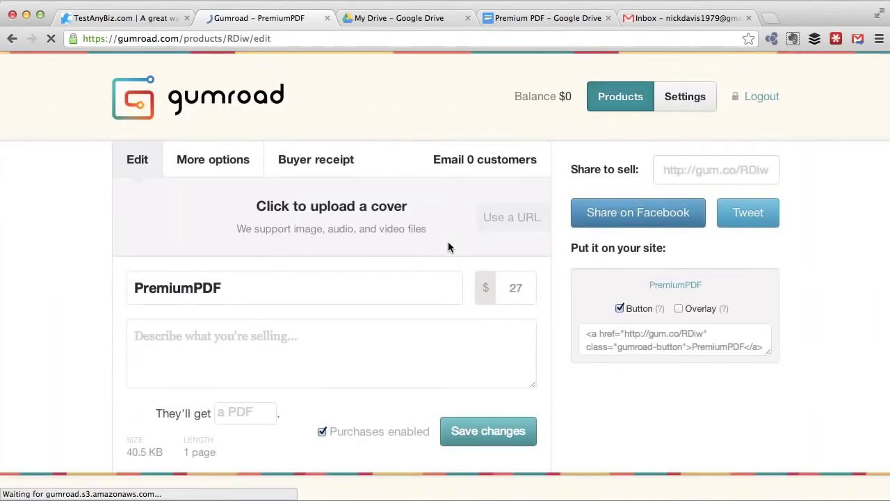
scroll(499, 244, "down", 2)
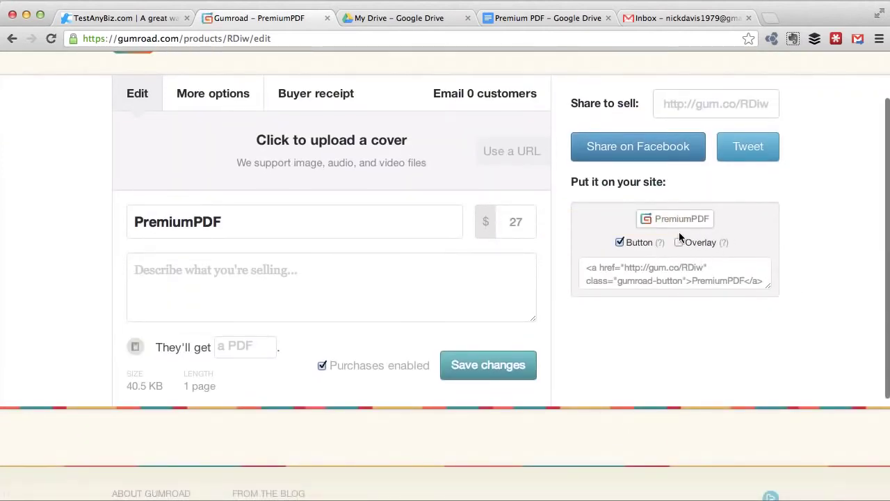
scroll(720, 276, "down", 2)
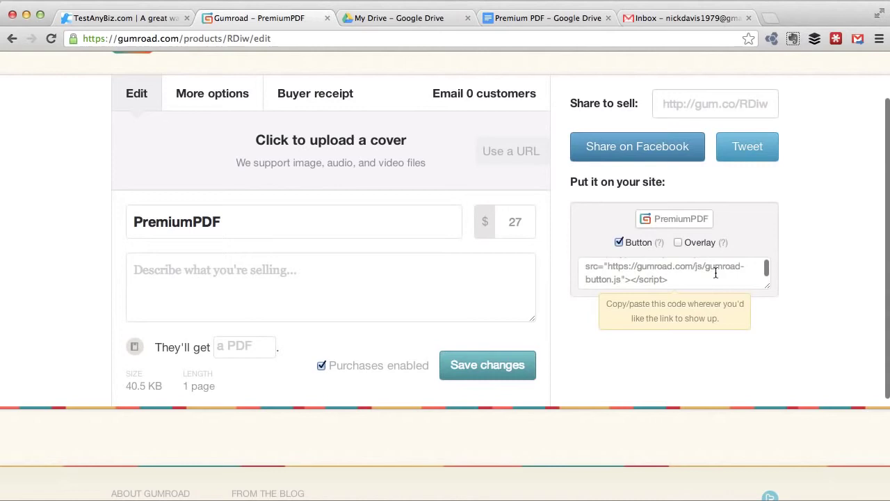
left_click(527, 360)
left_click(275, 344)
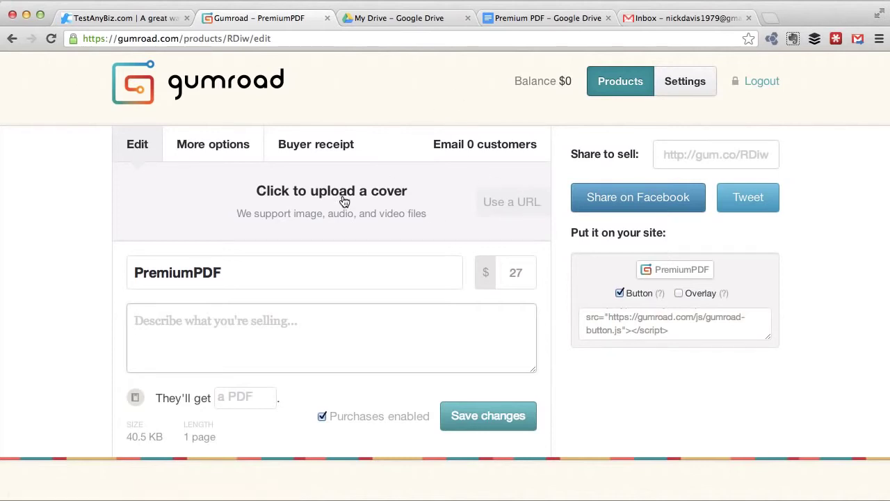
- Review the buyer receipt settings, then open More options at the gum.co URL field
left_click(320, 157)
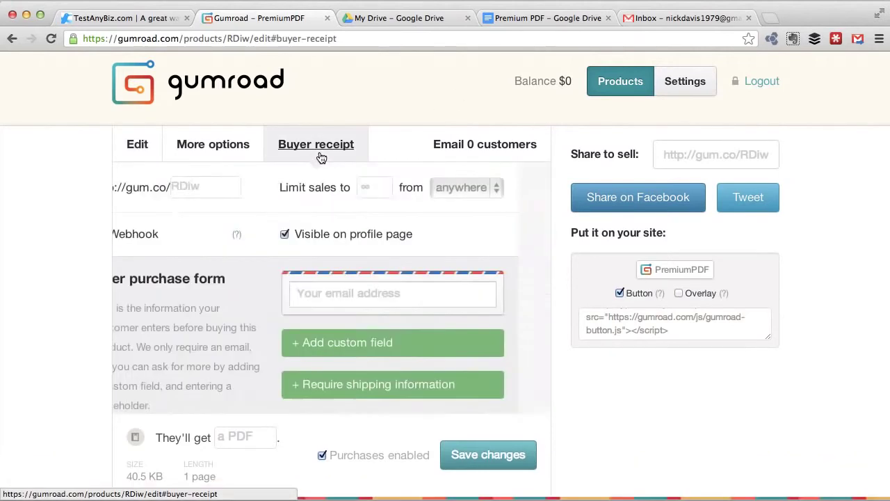
left_click(308, 273)
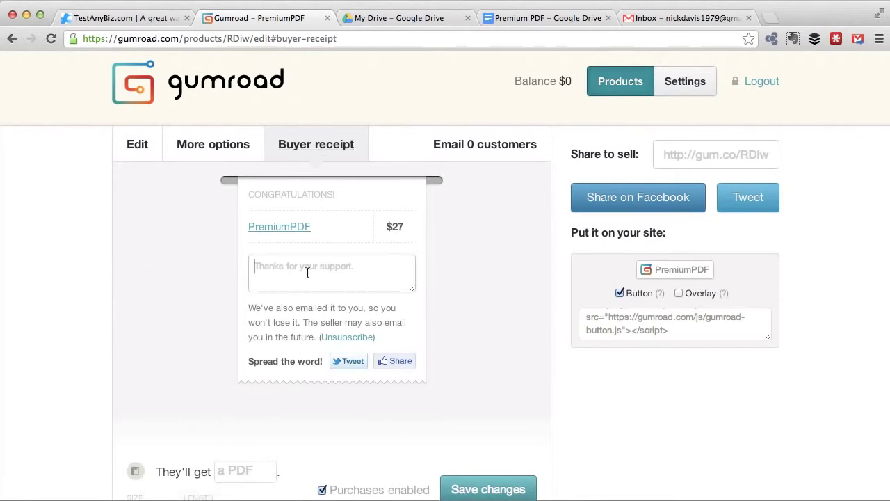
left_click(226, 151)
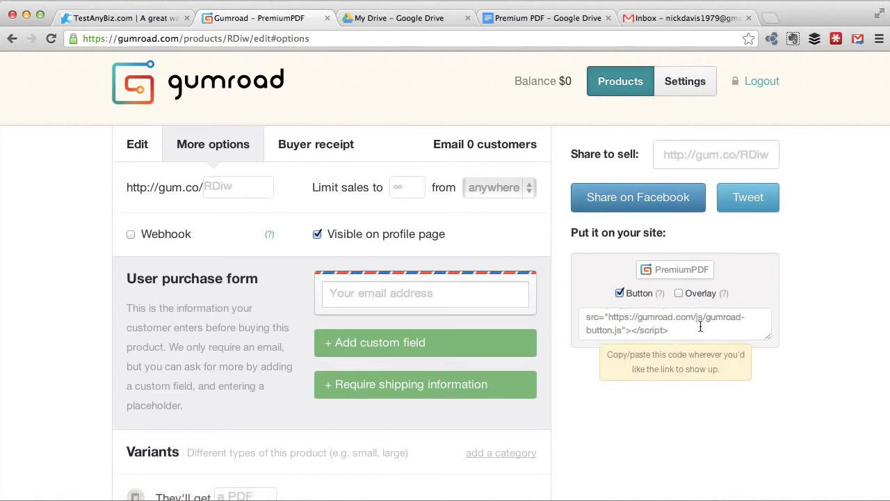
left_click(238, 188)
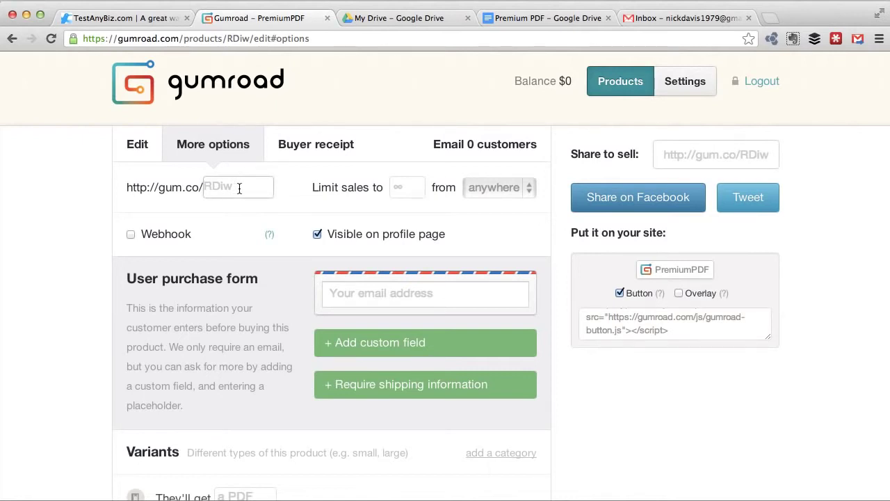
- Name the short link DogeBook and leave the sales limit empty for unlimited sales
type("Dog")
type("eB")
type("B")
type("ook")
key("Tab")
type("100")
key("BackSpace")
key("BackSpace")
key("BackSpace")
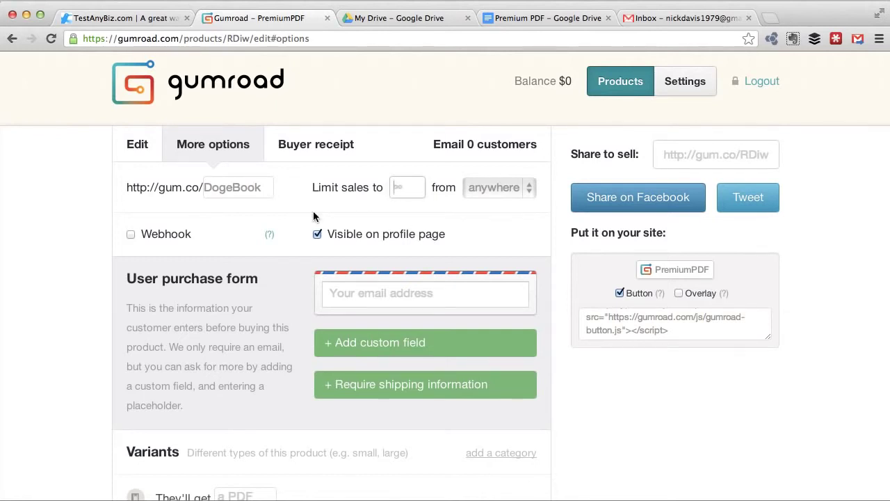
scroll(286, 252, "down", 3)
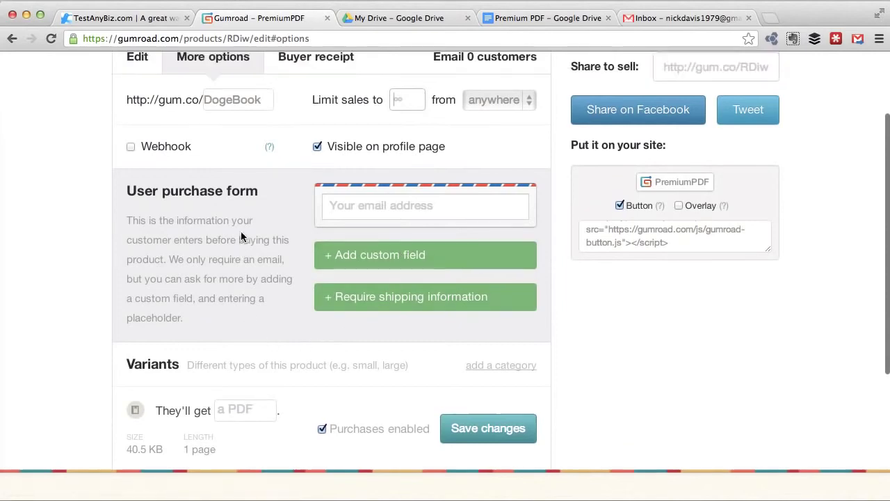
scroll(241, 237, "down", 3)
scroll(273, 379, "up", 3)
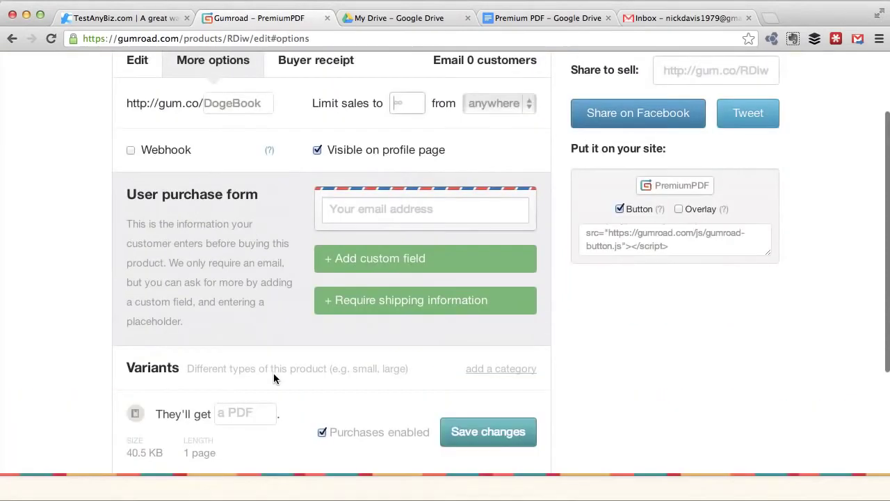
scroll(273, 373, "up", 3)
scroll(431, 418, "down", 6)
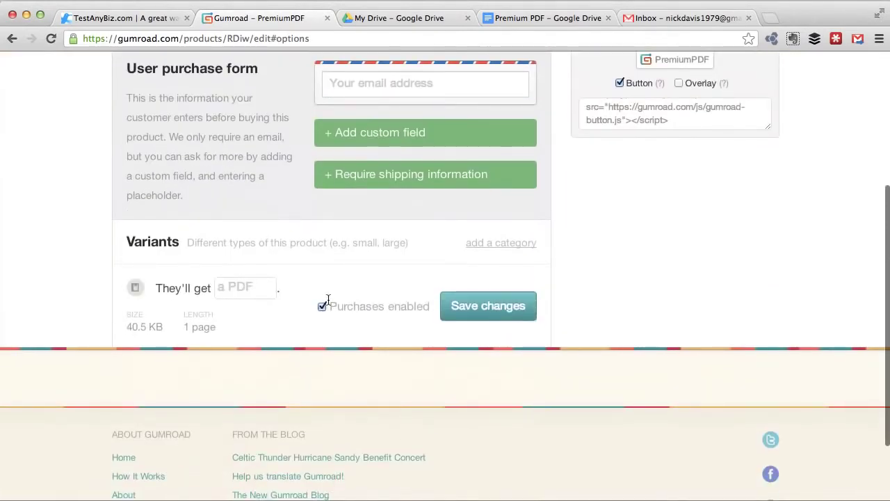
scroll(328, 298, "up", 8)
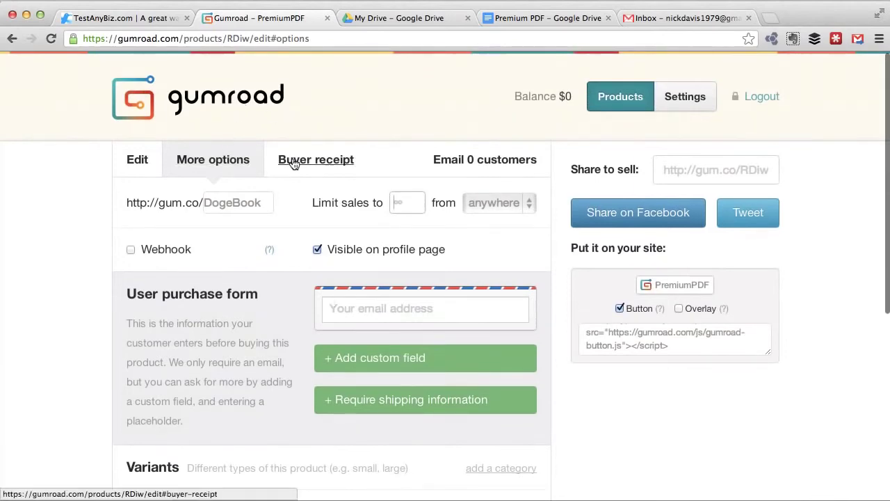
- Enter the product description 'Our awesome eBook is finally here!'
left_click(294, 162)
left_click(146, 161)
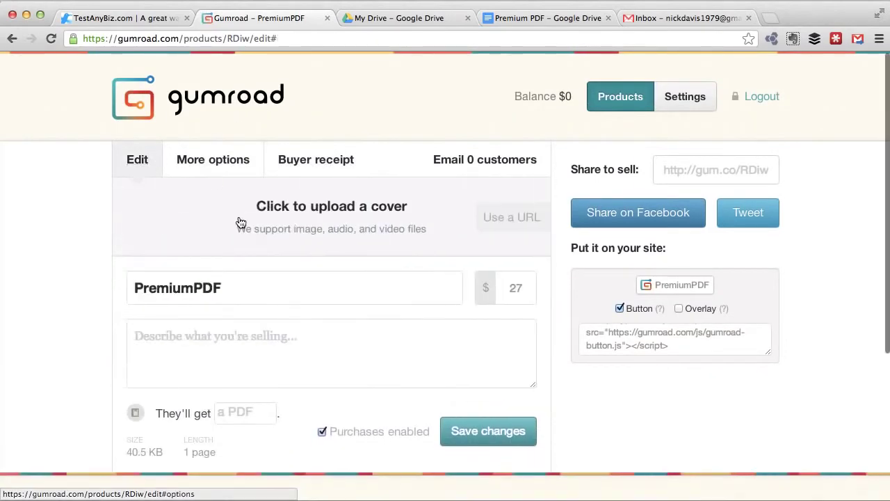
scroll(240, 222, "down", 3)
left_click(253, 272)
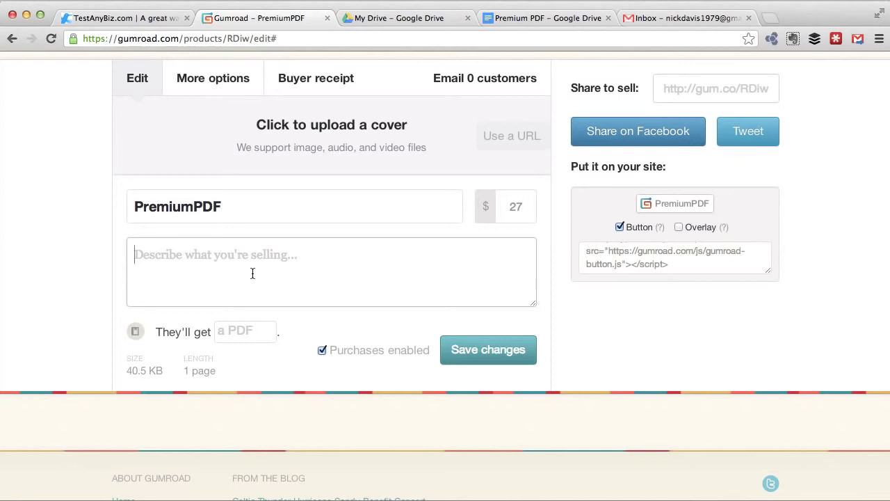
type("Our awesome eb")
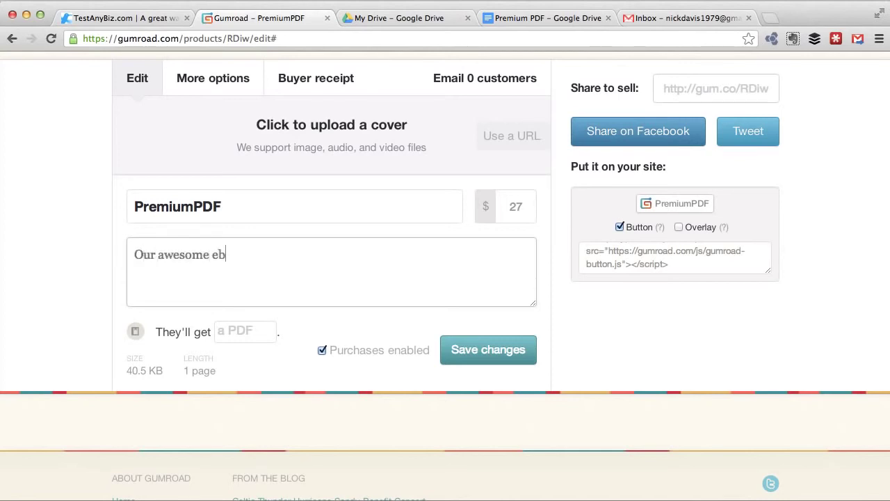
type("Book is")
type(" finallyhere")
key("BackSpace")
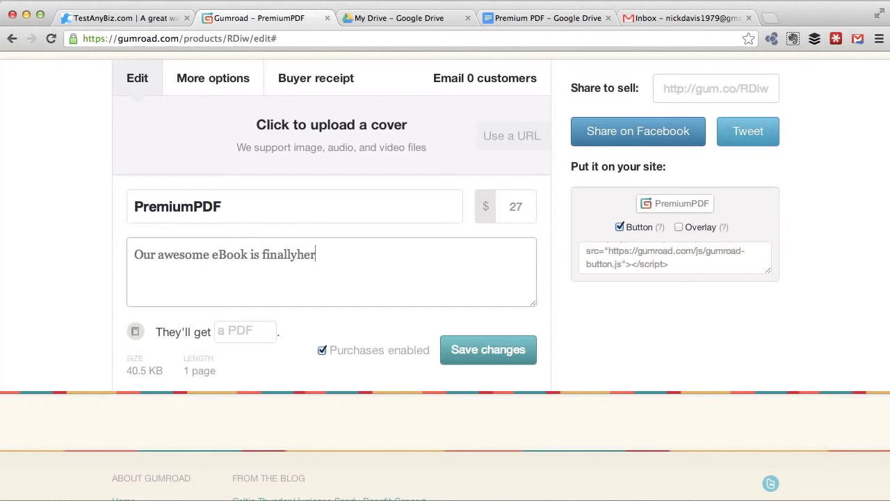
key("BackSpace")
key("BackSpace")
key("BackSpace")
key("BackSpace")
type("here")
- Select PremiumPDF's share-to-sell link URL
scroll(445, 329, "down", 4)
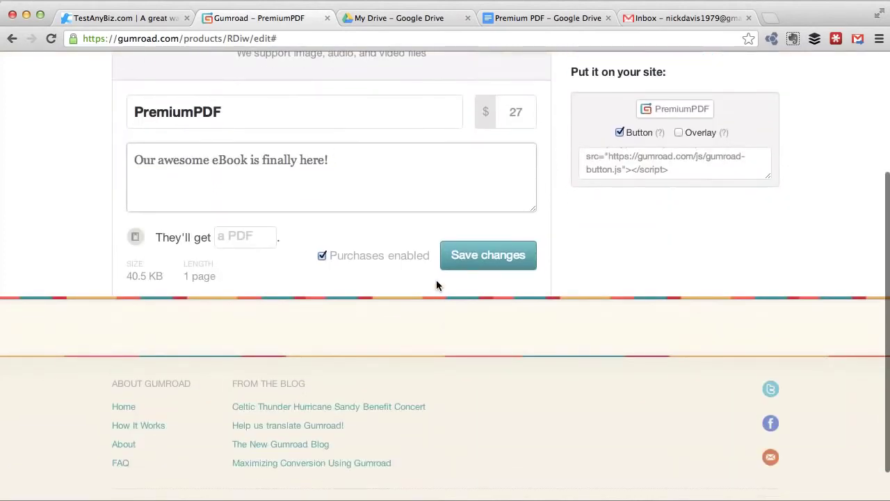
scroll(436, 279, "up", 4)
scroll(438, 280, "up", 1)
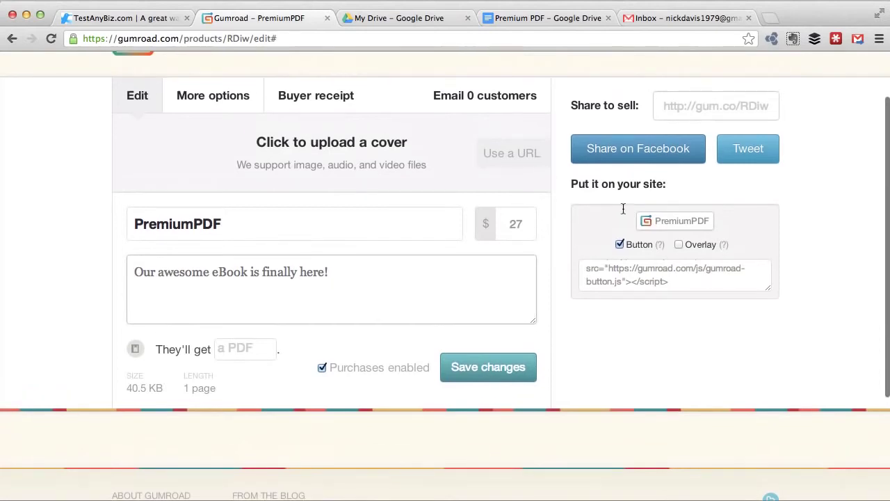
left_click(727, 105)
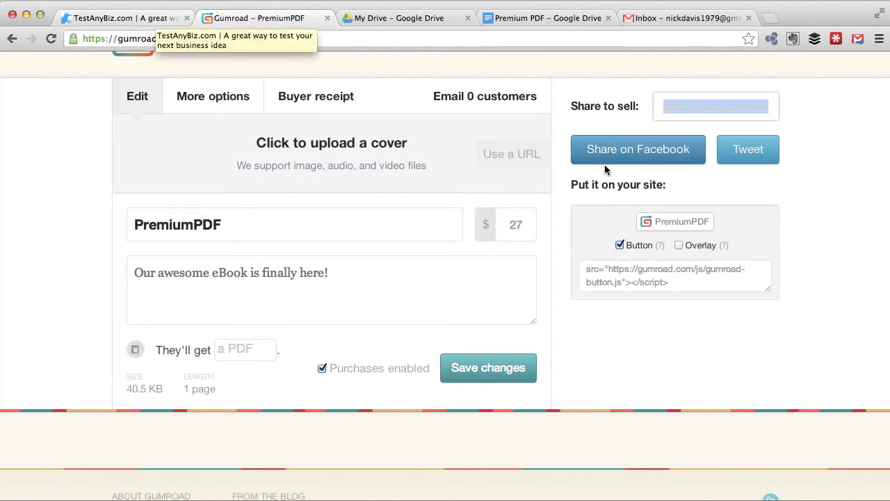
- Switch to the TestAnyBiz site and choose New > Page from the admin bar
left_click(145, 12)
mouse_move(209, 61)
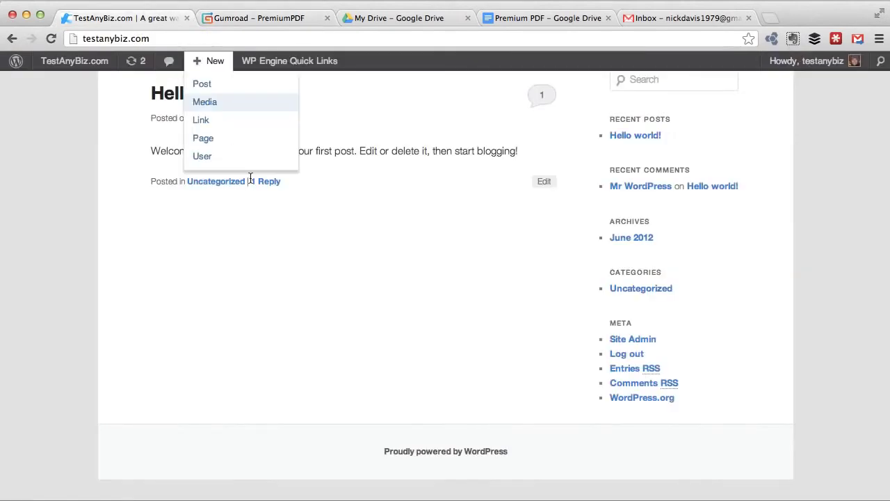
scroll(402, 336, "up", 5)
scroll(402, 336, "down", 4)
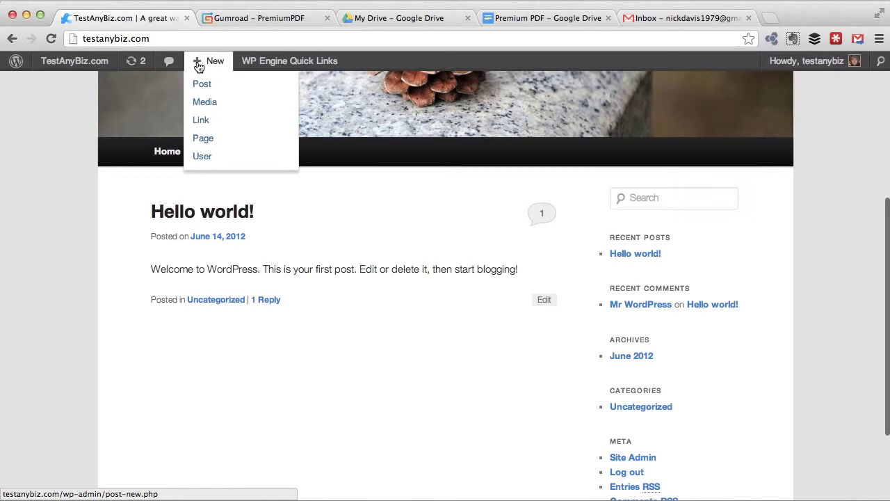
left_click(212, 141)
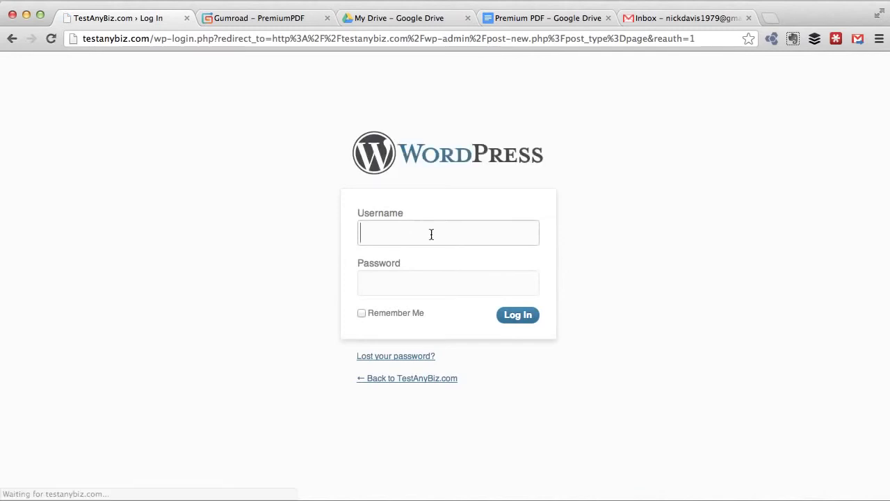
- Log in to WordPress with the site's username and password
type("testany")
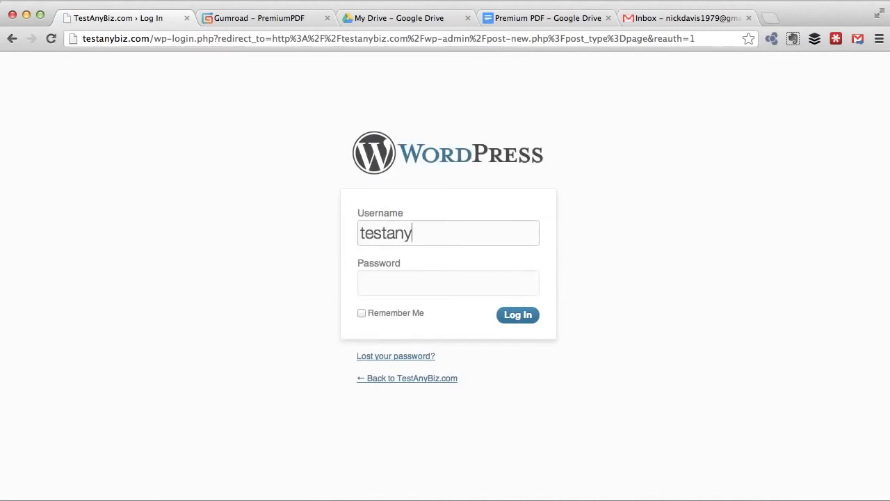
type("biz")
key("Tab")
type("******")
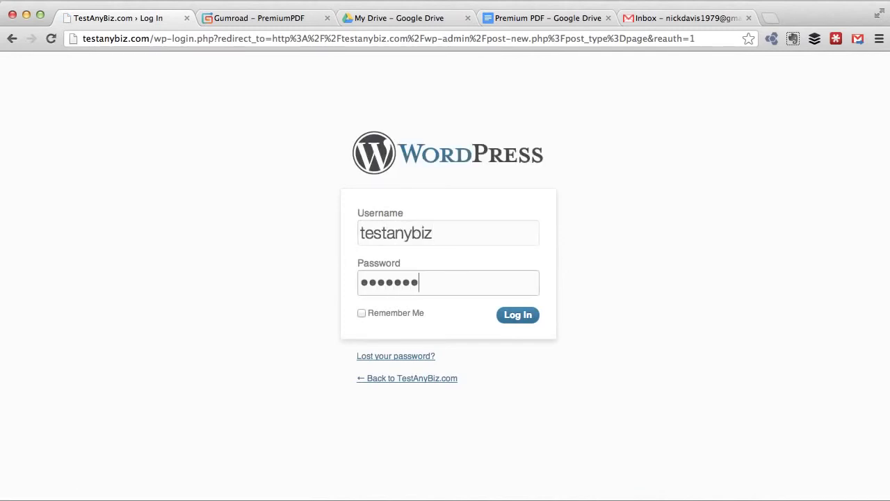
key("Return")
- Title the new page 'Buy our new eBook!'
type("Buy")
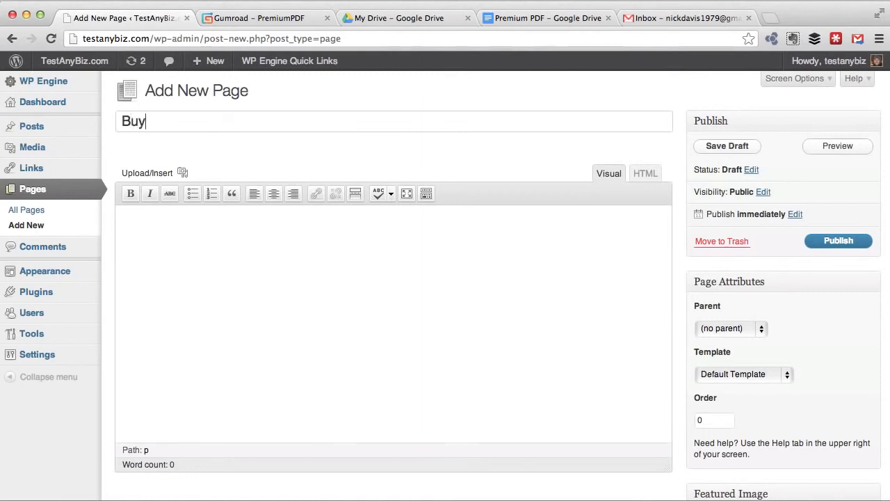
type(" our new eB")
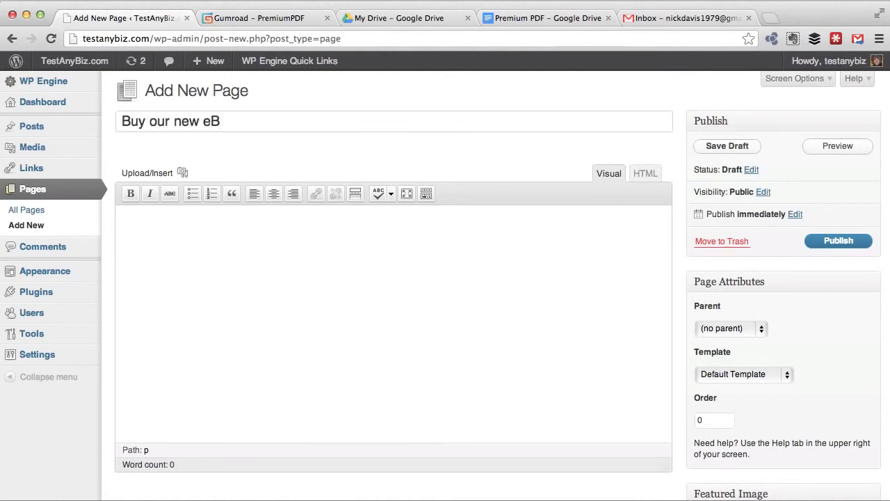
type("p")
key("BackSpace")
type("ook")
type("!")
key("Tab")
- Write the opening line announcing the brand new eBook is finally here
type("Hey guys")
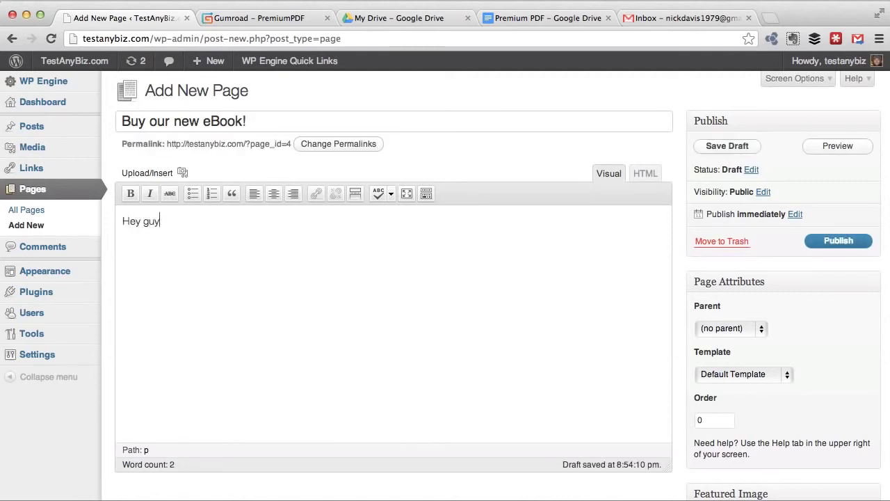
type("'s finallyhere")
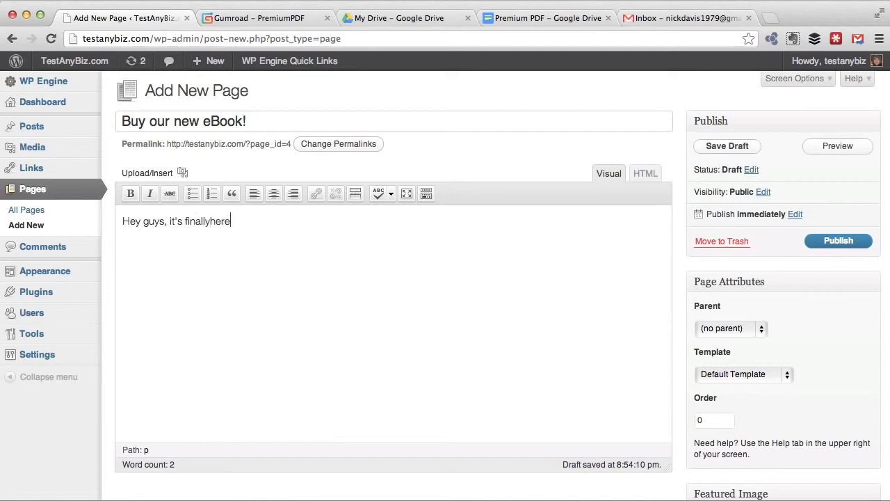
key("BackSpace")
key("BackSpace")
key("BackSpace")
type("here")
type(", our")
type(" br")
type("and new eBook ")
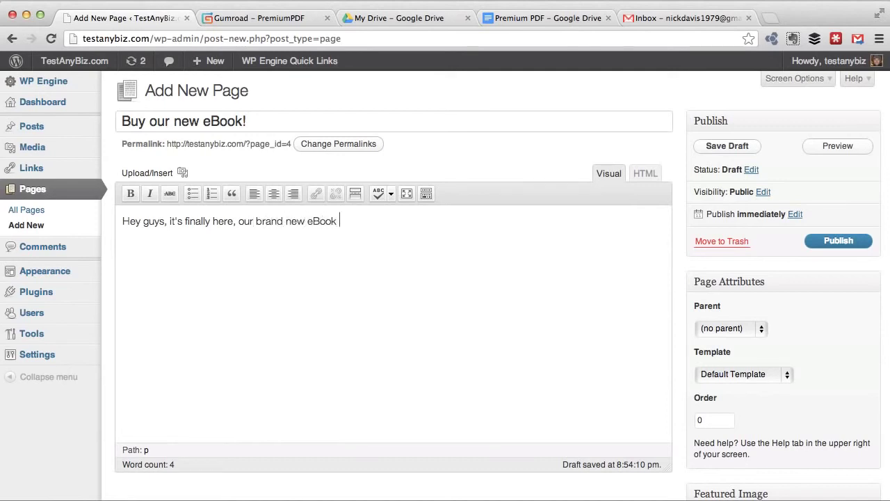
type("packed")
key("BackSpace")
key("BackSpace")
key("BackSpace")
type("(video")
type(" / audio")
key("BackSpace")
key("BackSpace")
key("BackSpace")
key("BackSpace")
key("BackSpace")
key("BackSpace")
key("BackSpace")
key("BackSpace")
- Add pricing: introductory $27, full price $49 on 20 December 2012, then start 'To buy'
type("is available")
type(" to buy!  ")
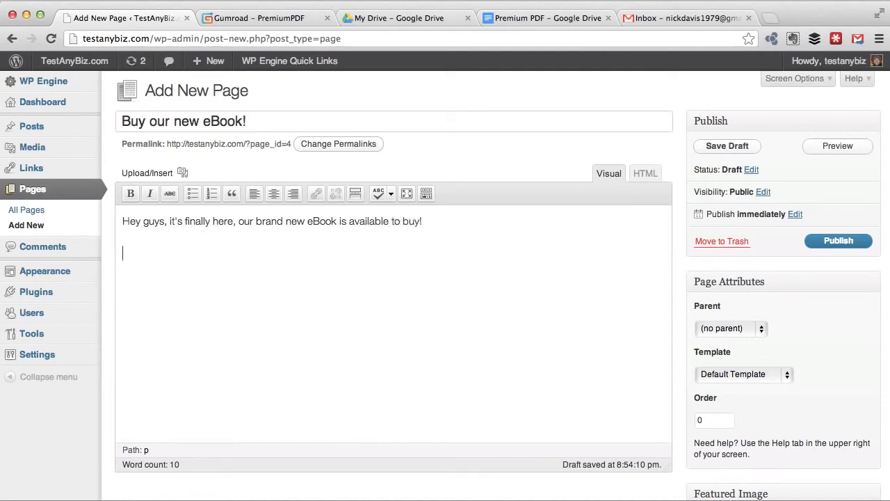
type("Check it out now a")
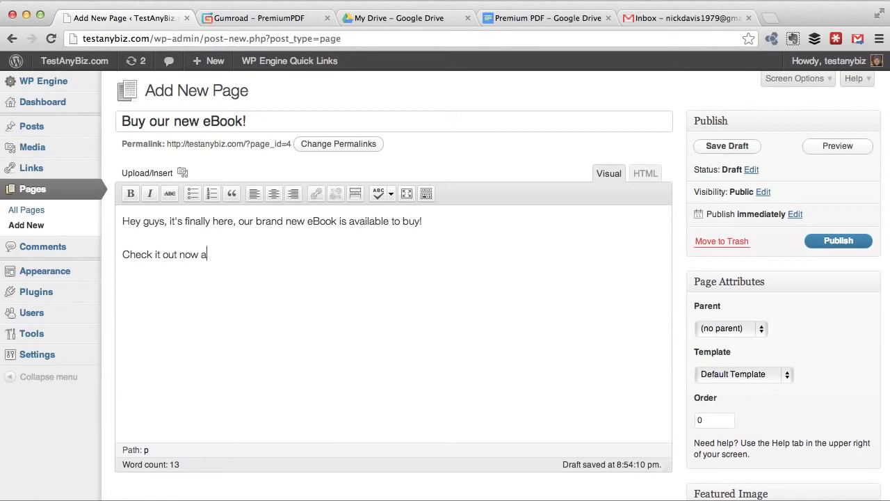
type("nd get it for the int")
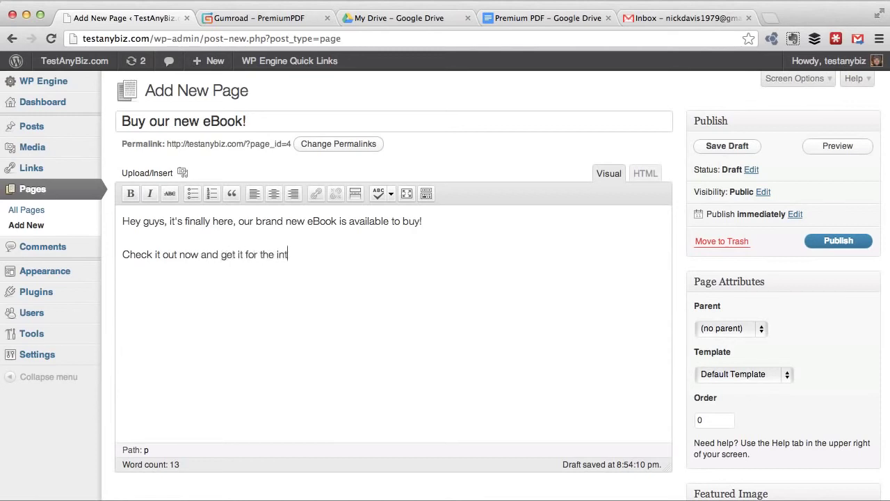
type("roductory price")
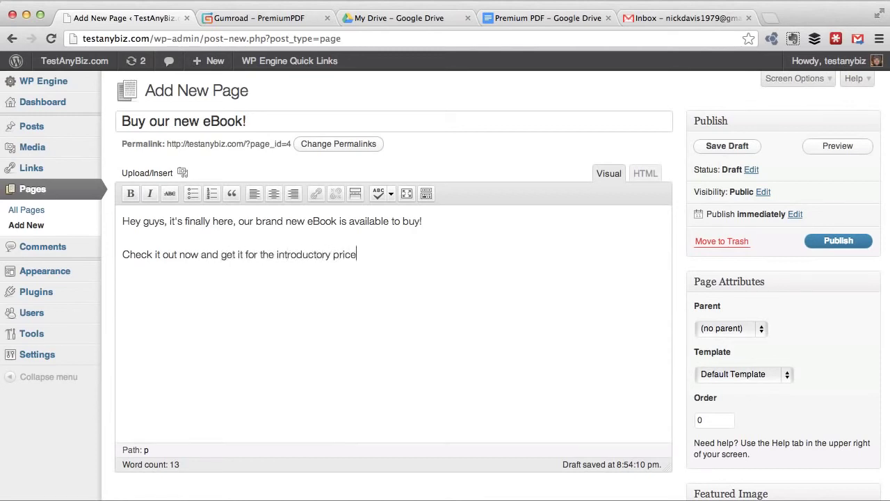
type(" of $27, full ")
type("price will be $3")
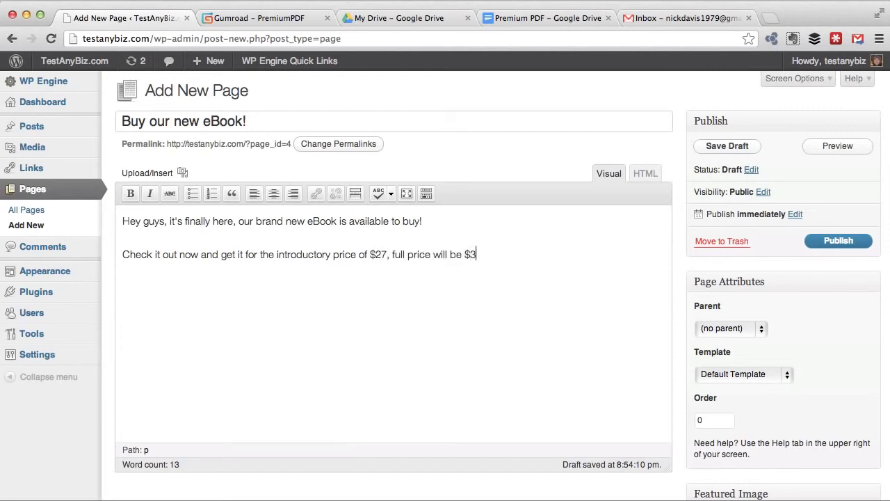
key("BackSpace")
type("49 ")
type("on 20 ")
type("Decem")
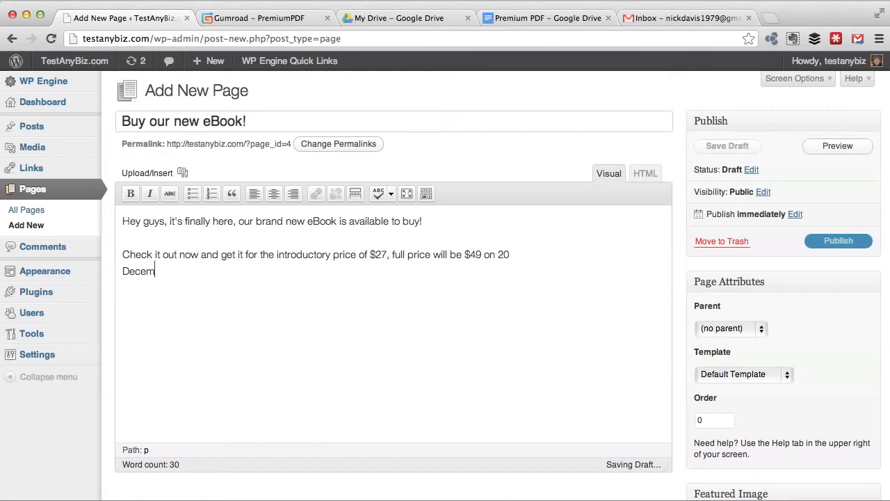
type("ber ")
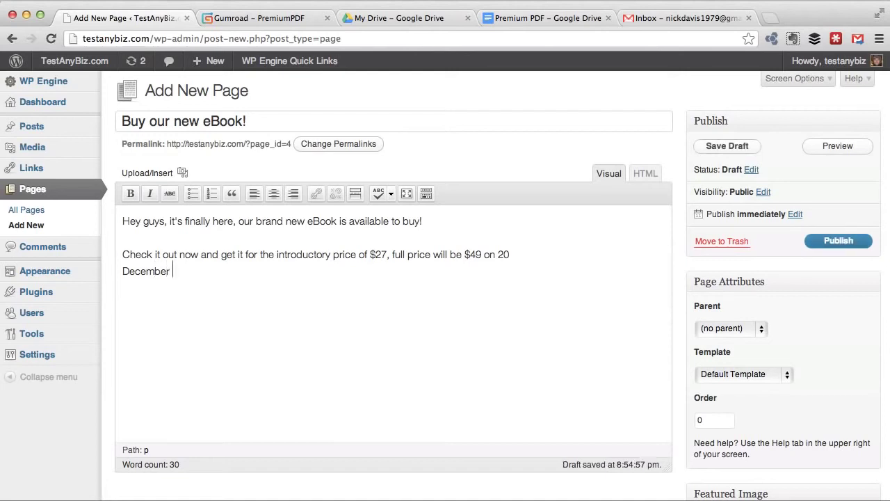
type("2012  To")
type(" buy")
key("shift+Up")
key("shift+Up")
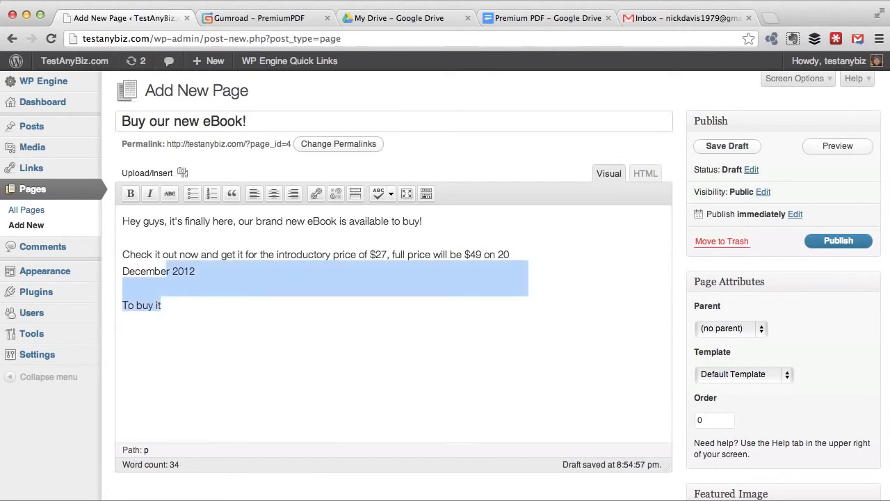
key("Left")
type("cl")
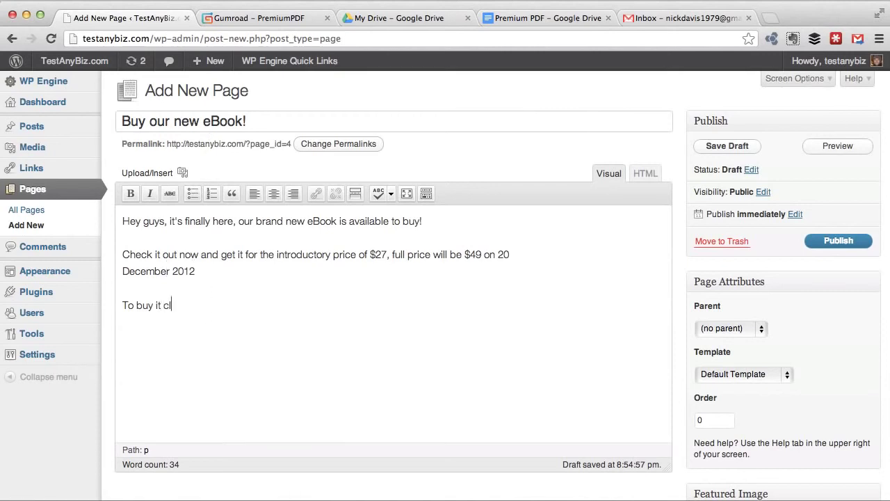
type("ick here:")
key("Return")
type("http://gum.co/RDiw")
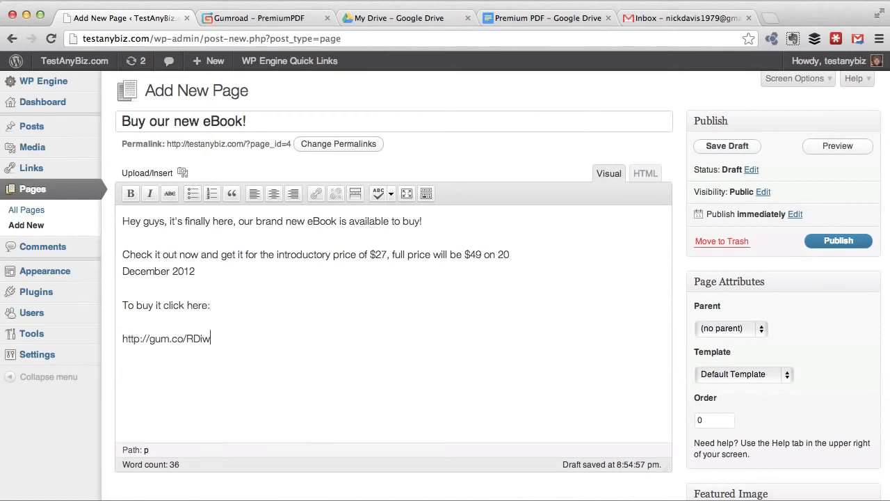
left_click(123, 338, "shift")
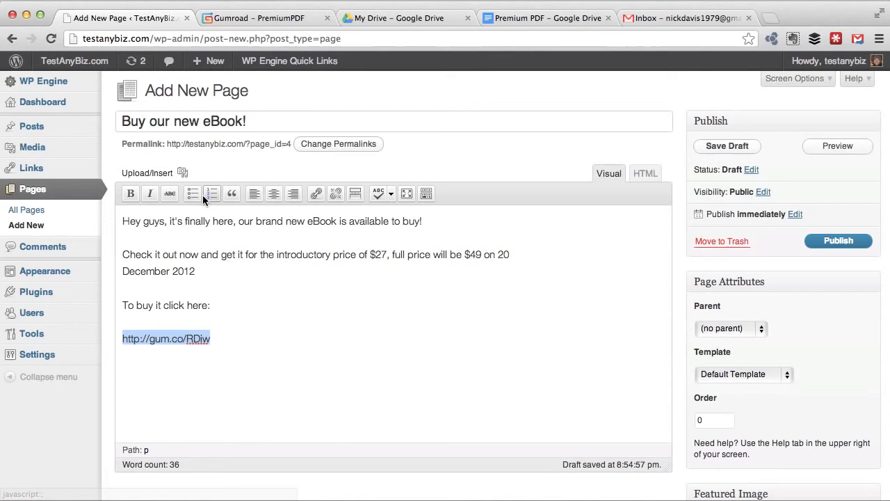
left_click(317, 192)
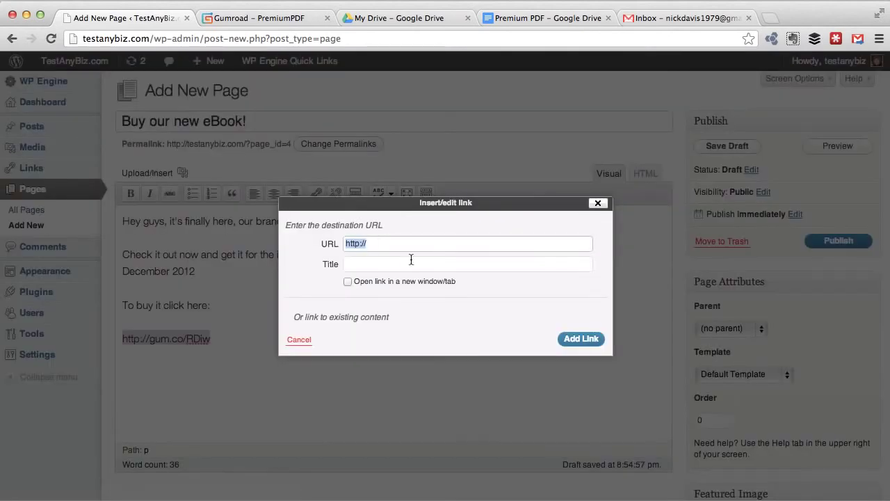
left_click(398, 283)
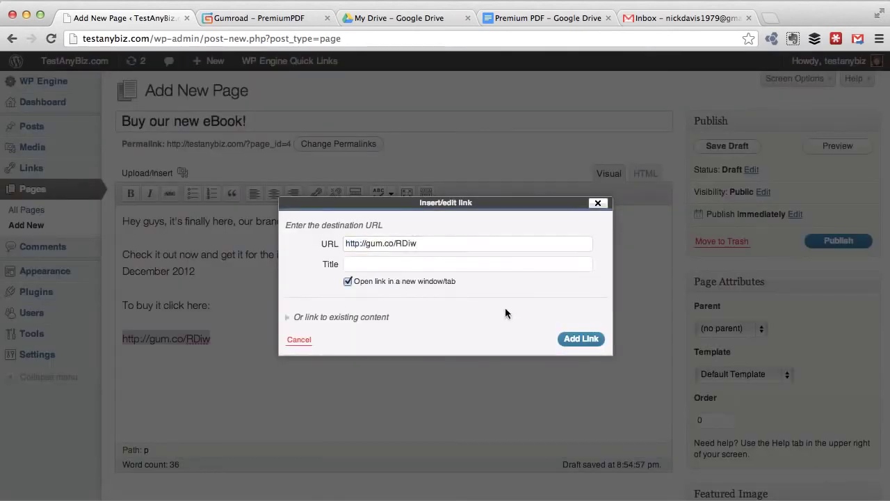
left_click(584, 338)
- Add a 'Buy now' line linked to the pasted Gumroad product URL
key("Return")
type("Bu")
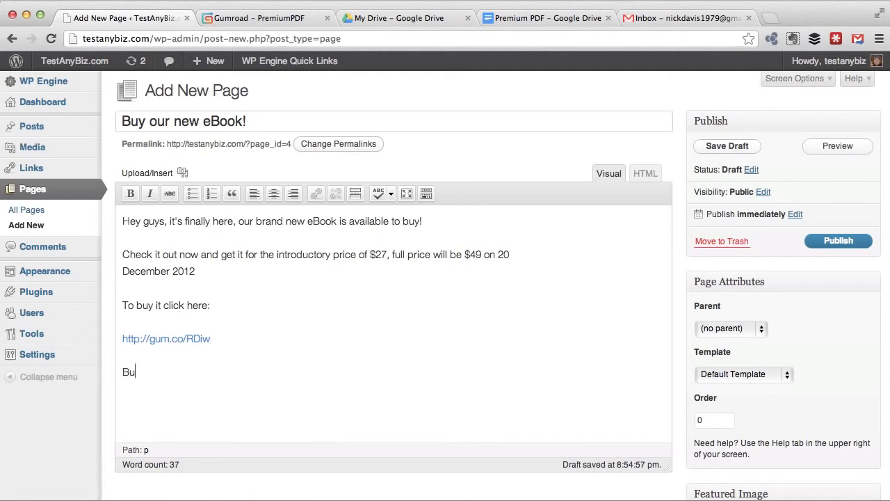
type("y now")
left_click_drag(439, 364, 123, 334)
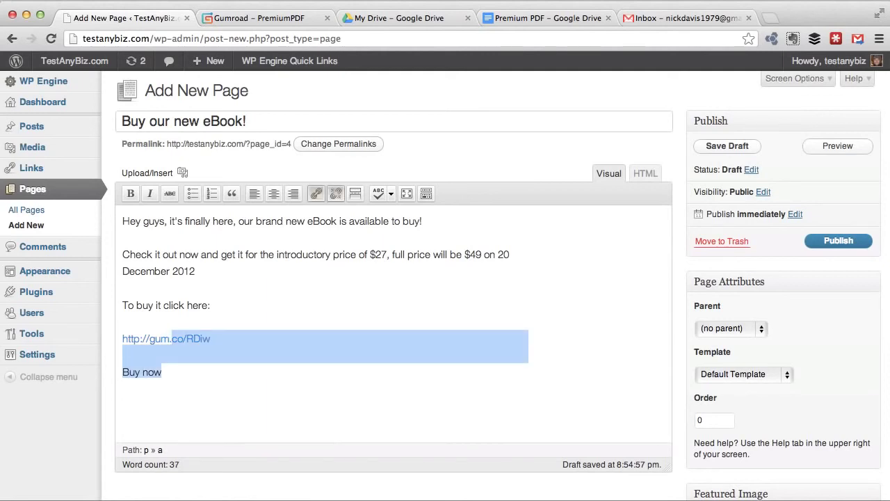
left_click(438, 364)
left_click_drag(172, 371, 115, 371)
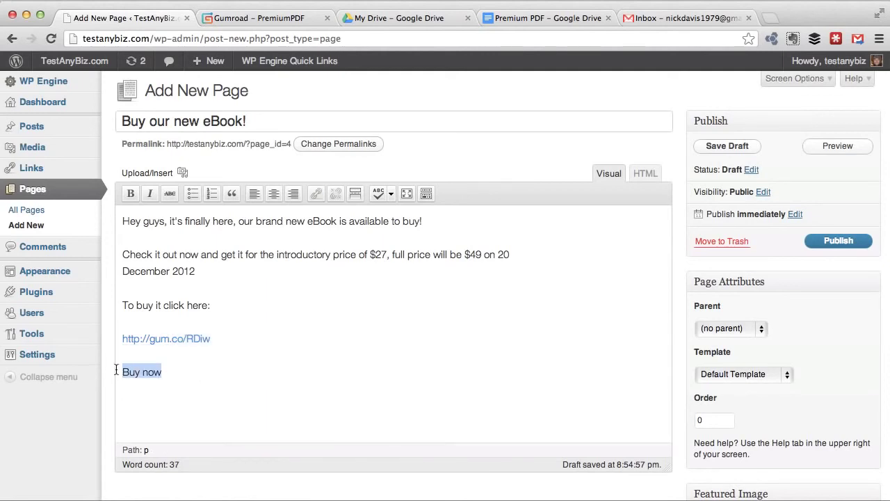
left_click(314, 193)
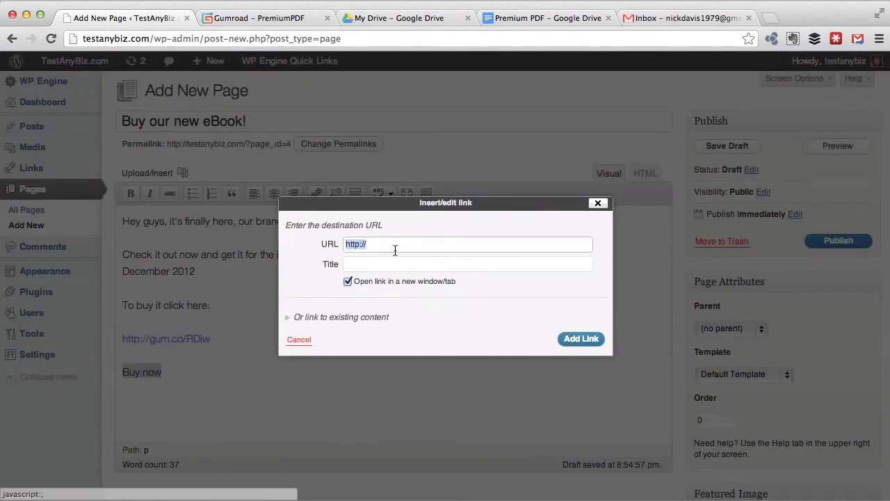
type("http://gum.co/RDiw")
left_click(581, 340)
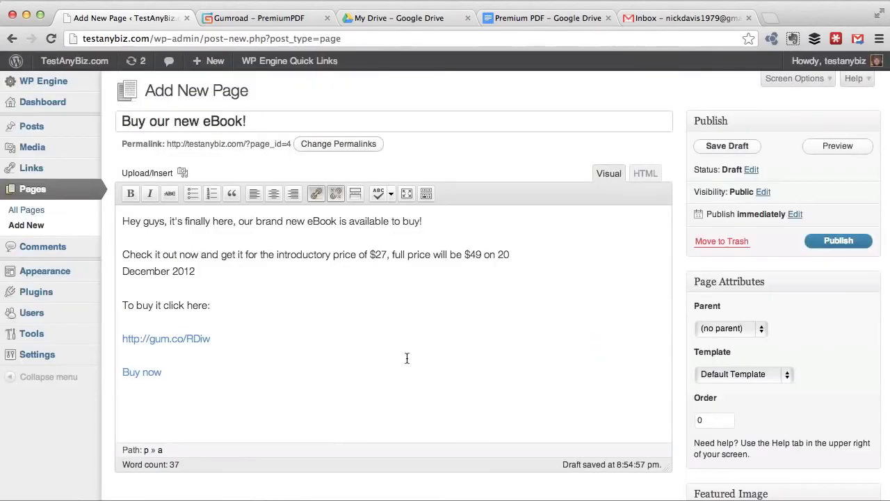
- Select the PremiumPDF button embed code on Gumroad with Overlay left off, then return to WordPress
left_click(264, 18)
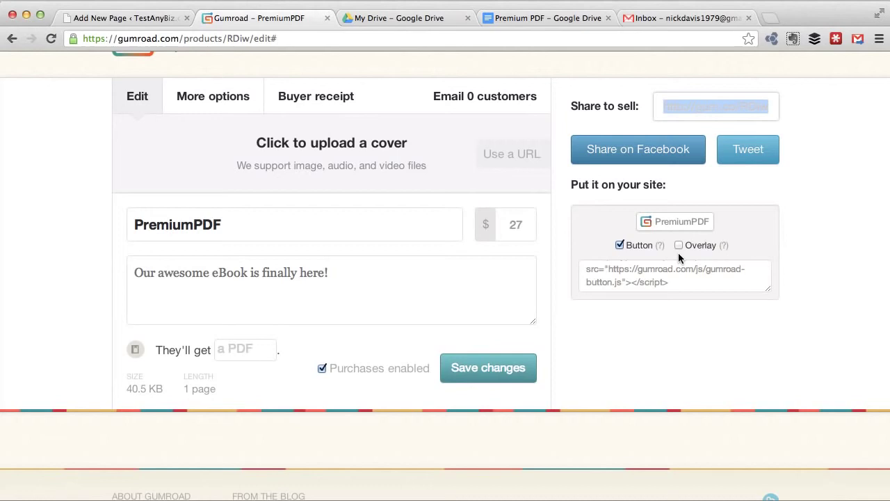
scroll(680, 275, "down", 1)
left_click(679, 230)
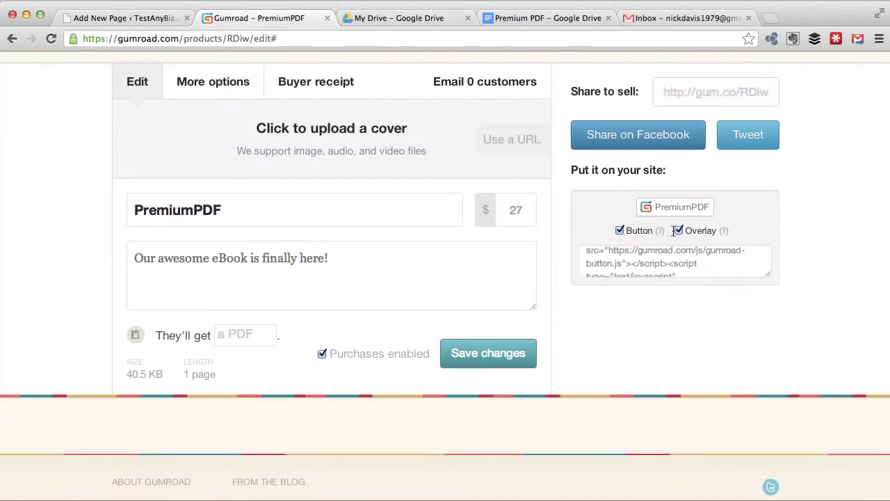
left_click(679, 231)
scroll(672, 261, "up", 1)
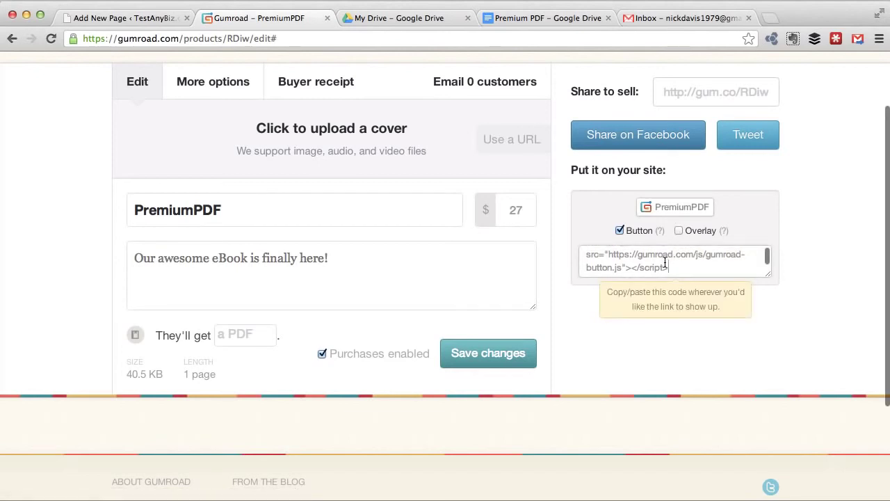
left_click_drag(672, 261, 584, 223)
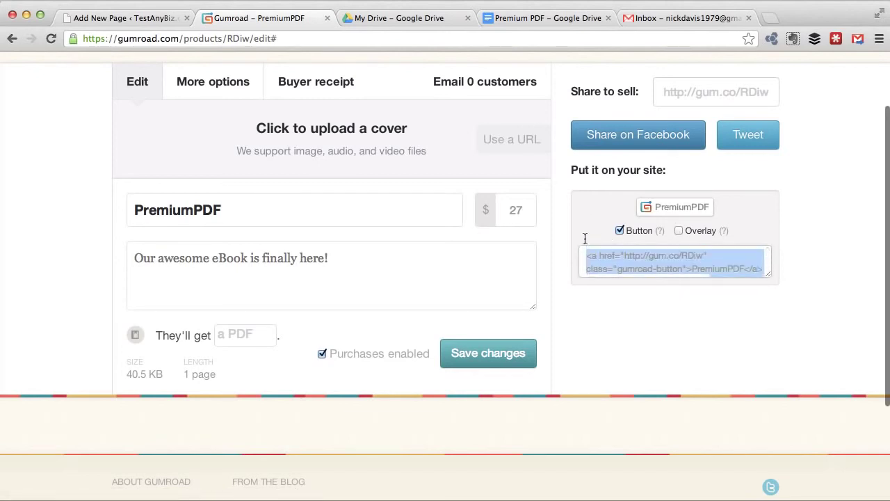
scroll(613, 266, "down", 1)
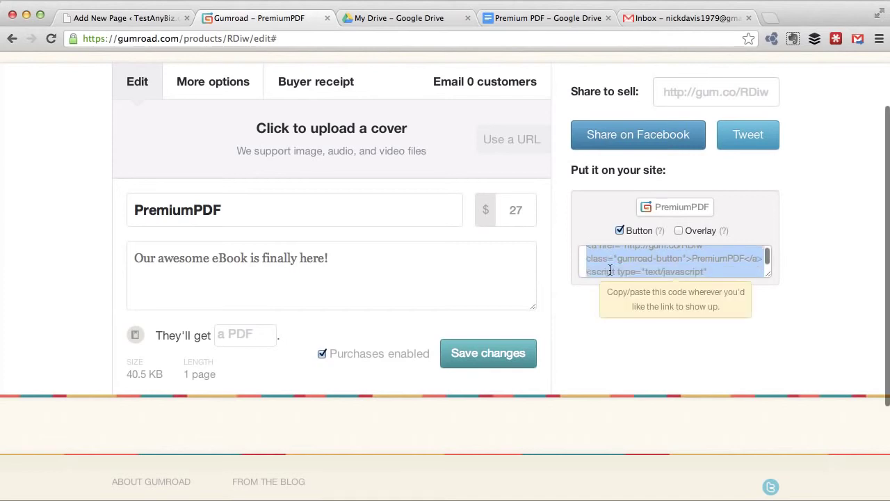
scroll(610, 270, "down", 1)
scroll(610, 270, "down", 1)
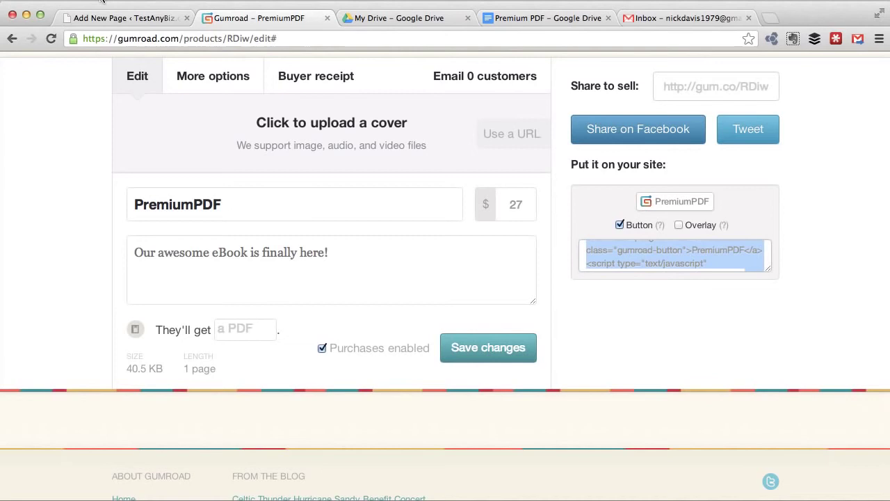
left_click(111, 18)
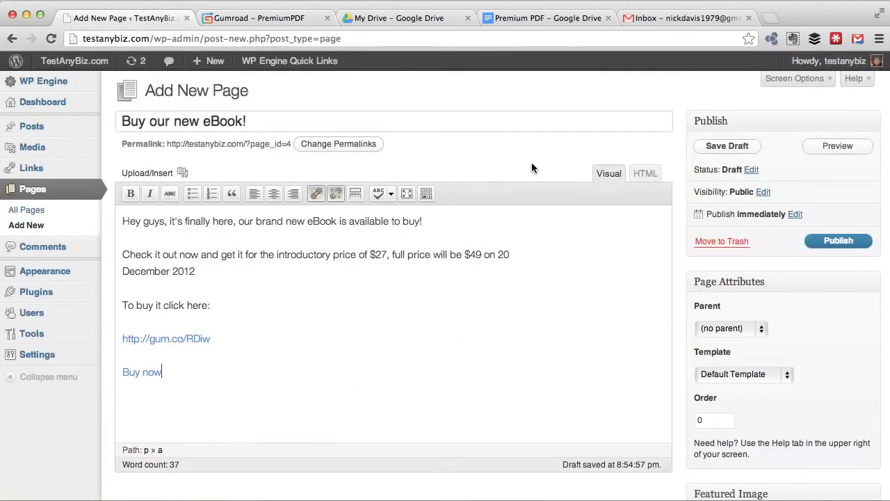
- Paste the Gumroad button code below Buy now in the HTML view, then preview the page's three purchase links
left_click(645, 174)
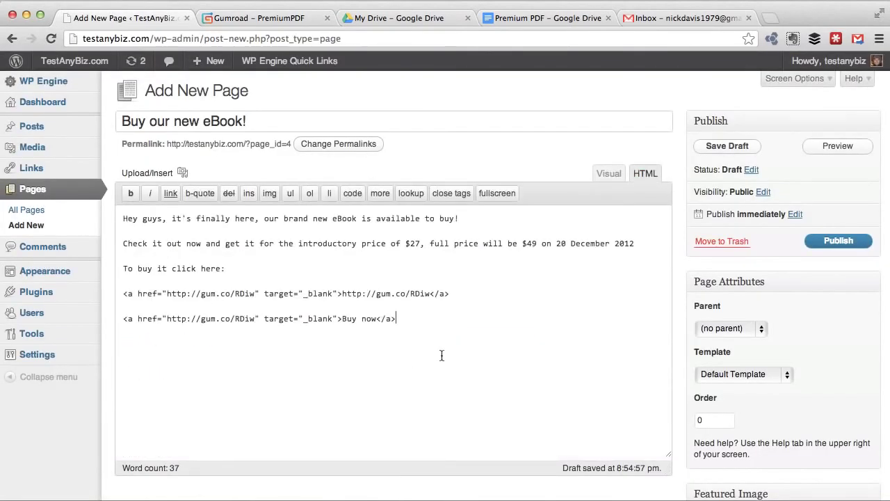
type("<a href=\"http://gum.co/RDiw\" class=\"gumroad-button\">PremiumPDF</a><script type=\"text/javascript\" src=\"https://gumroad.com/js/gumroad-button.js\"></script>")
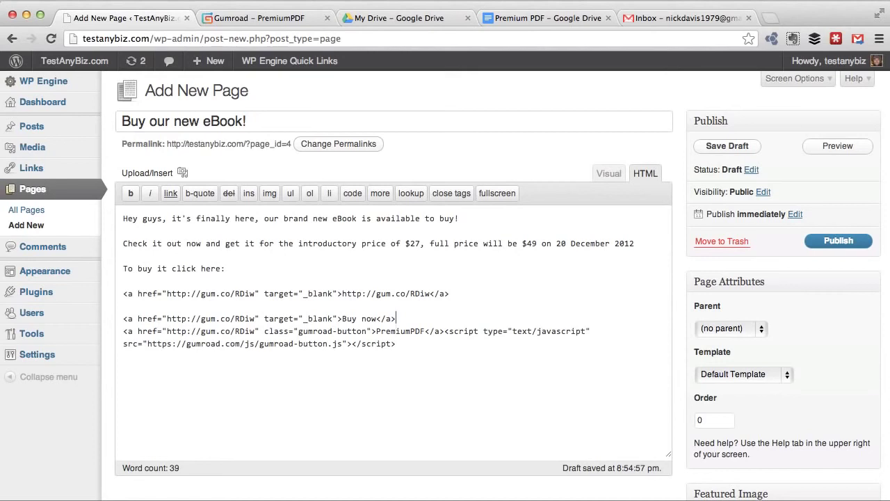
left_click(837, 146)
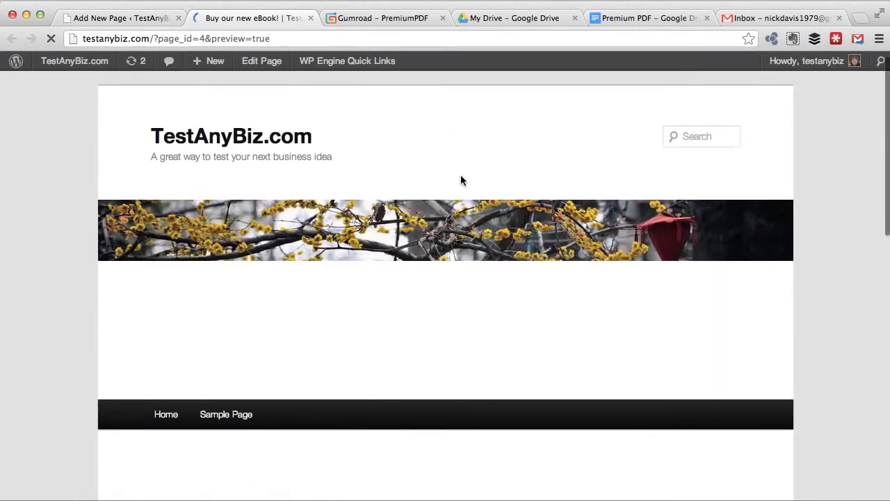
scroll(461, 181, "down", 5)
scroll(460, 180, "down", 3)
scroll(460, 180, "up", 2)
scroll(461, 181, "up", 1)
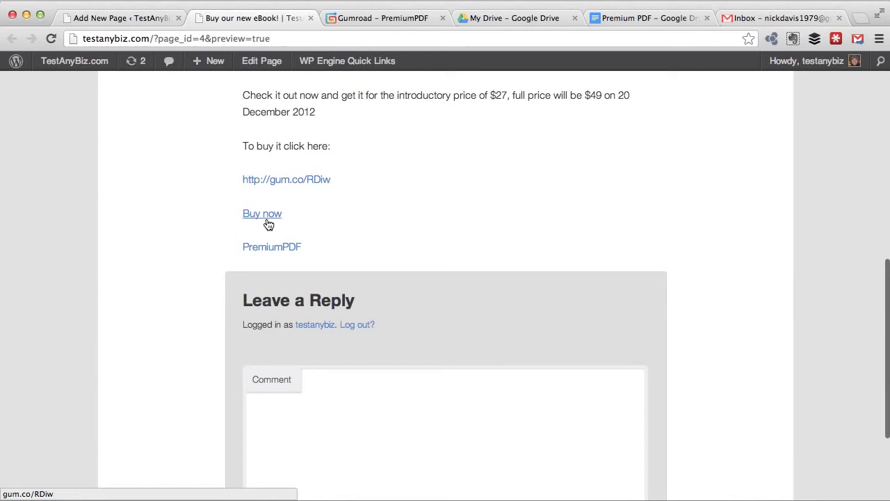
- Delete the gum.co address link and the PremiumPDF button code, keep only Buy now, and publish
left_click(162, 18)
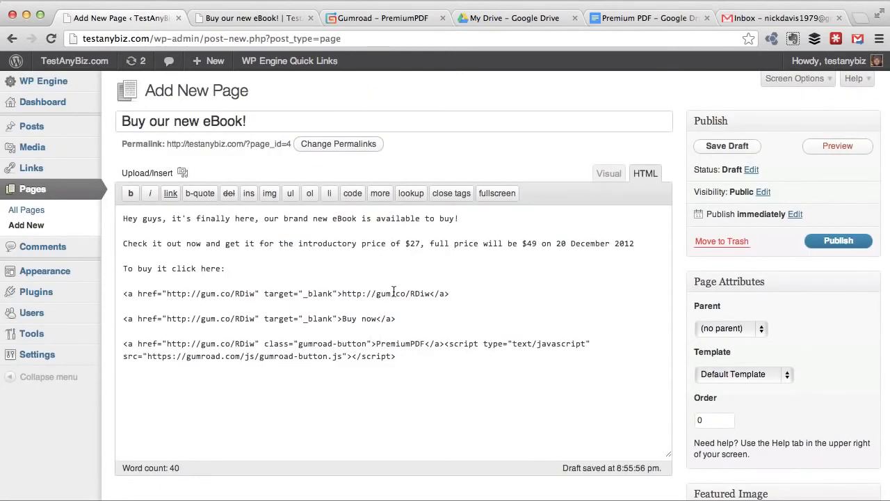
left_click_drag(456, 293, 112, 292)
key("BackSpace")
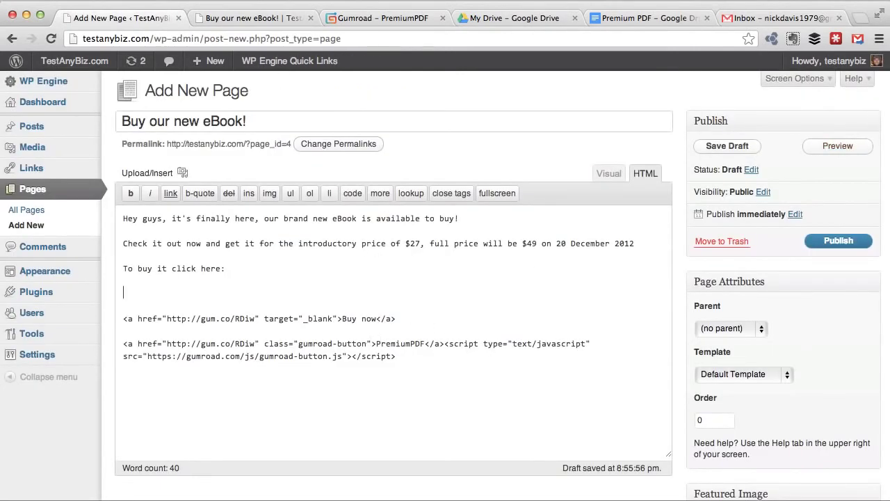
key("Down")
key("shift+Down")
key("shift+Down")
key("shift+Down")
key("BackSpace")
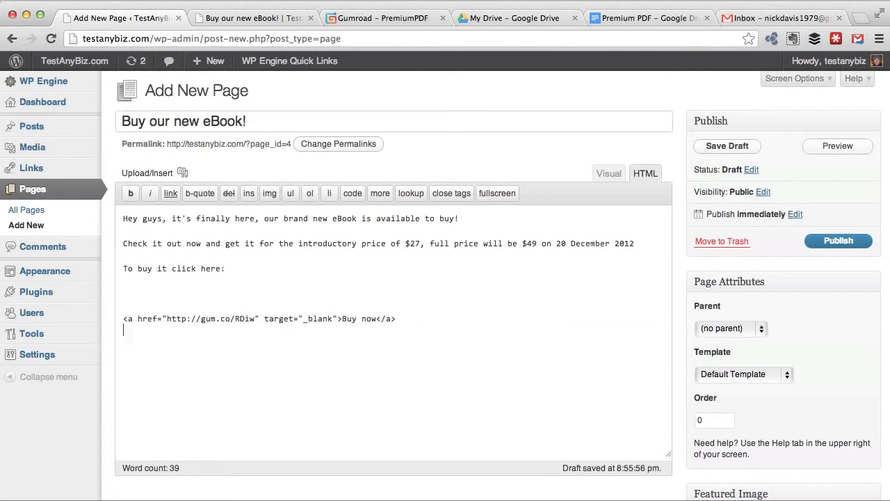
key("BackSpace")
key("BackSpace")
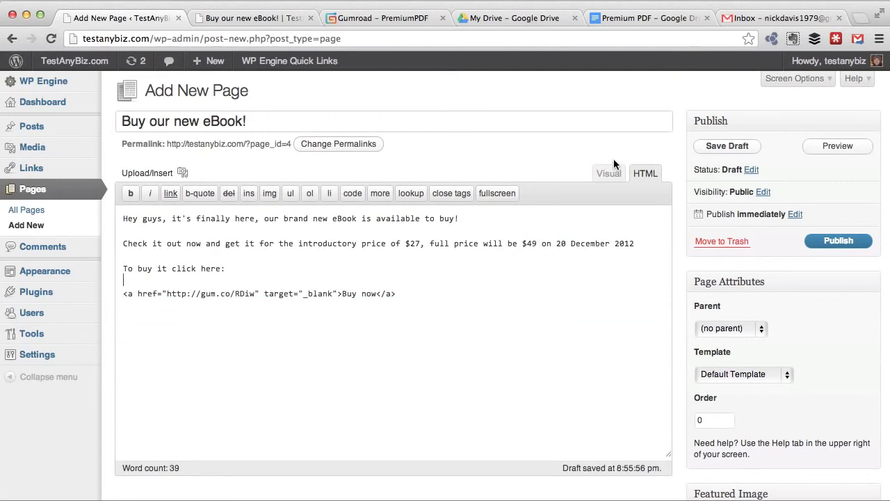
left_click(609, 173)
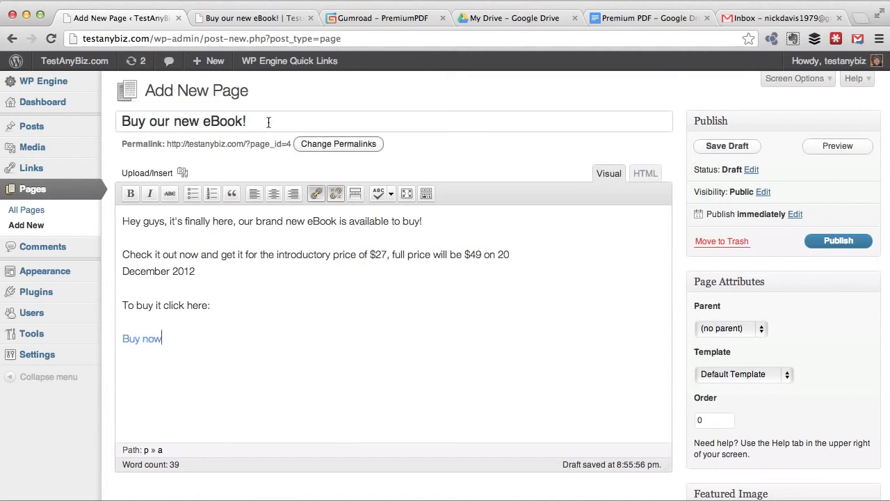
left_click(851, 238)
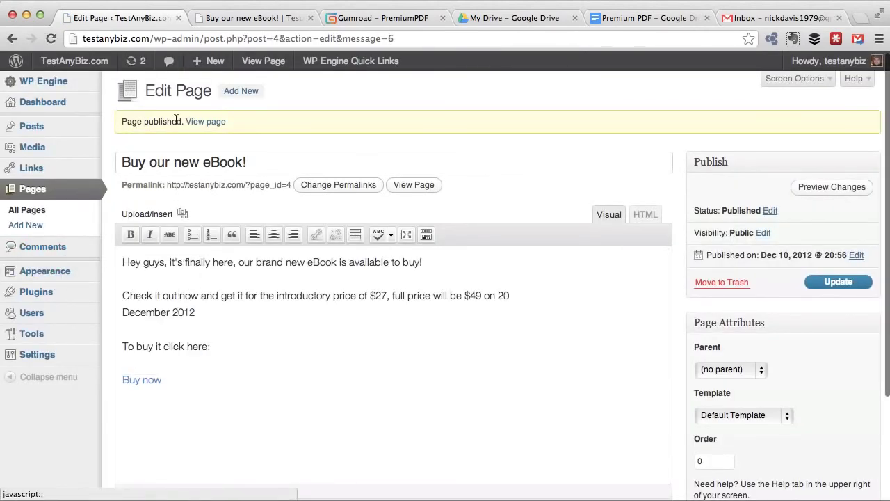
- Visit the live 'Buy our new eBook!' page and open Buy now in an incognito window
left_click(82, 84)
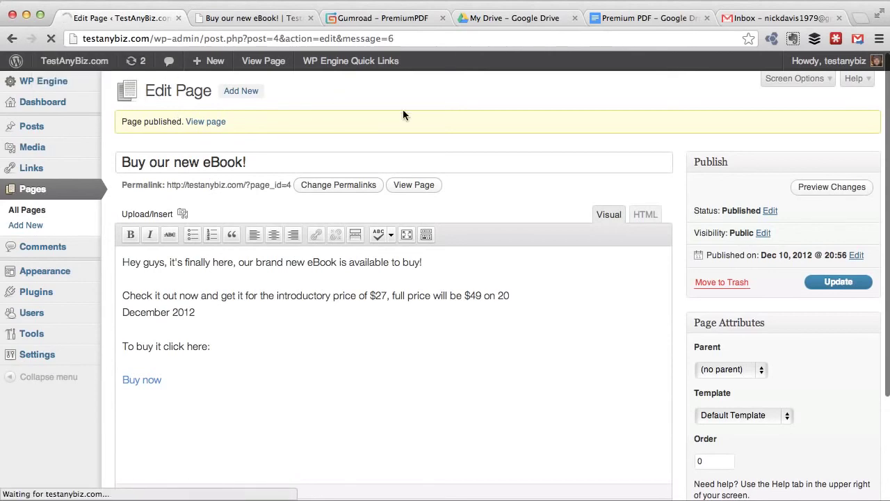
scroll(407, 221, "down", 5)
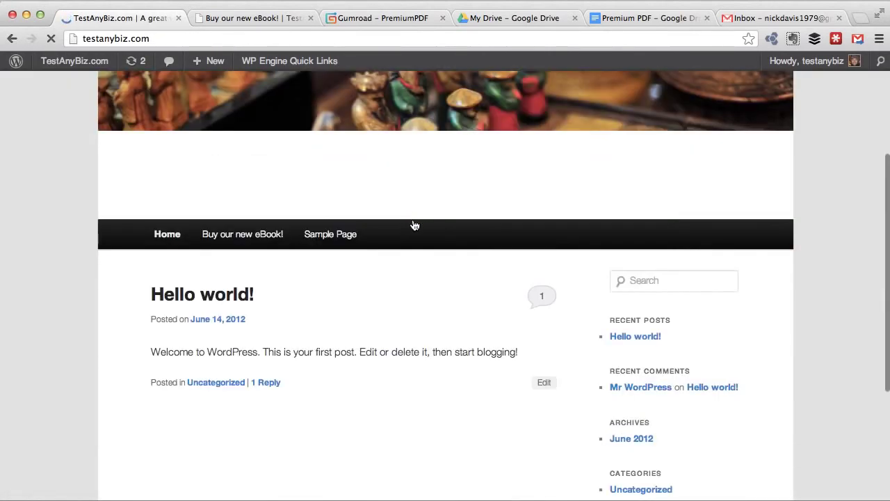
left_click(273, 234)
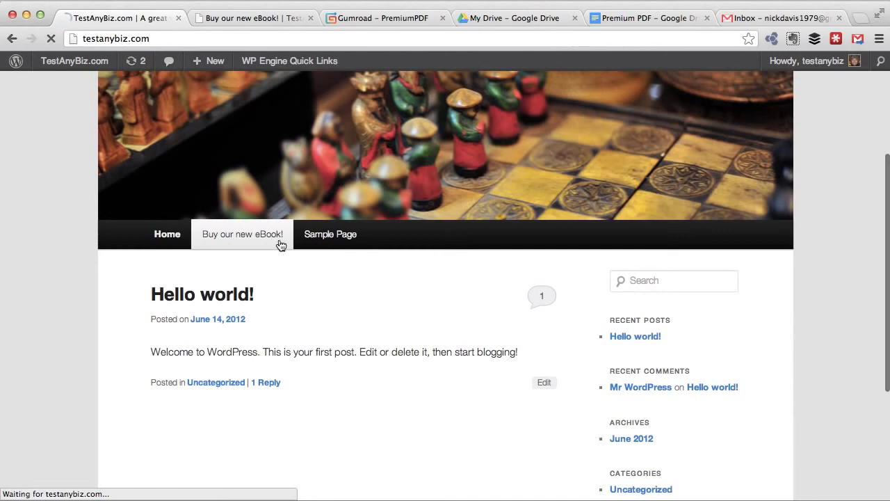
scroll(392, 351, "down", 5)
scroll(393, 349, "down", 2)
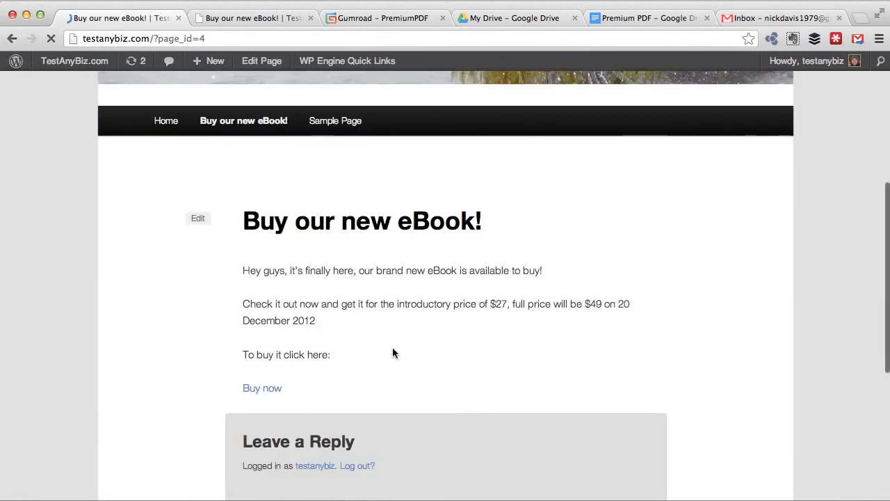
scroll(376, 334, "down", 3)
right_click(268, 279)
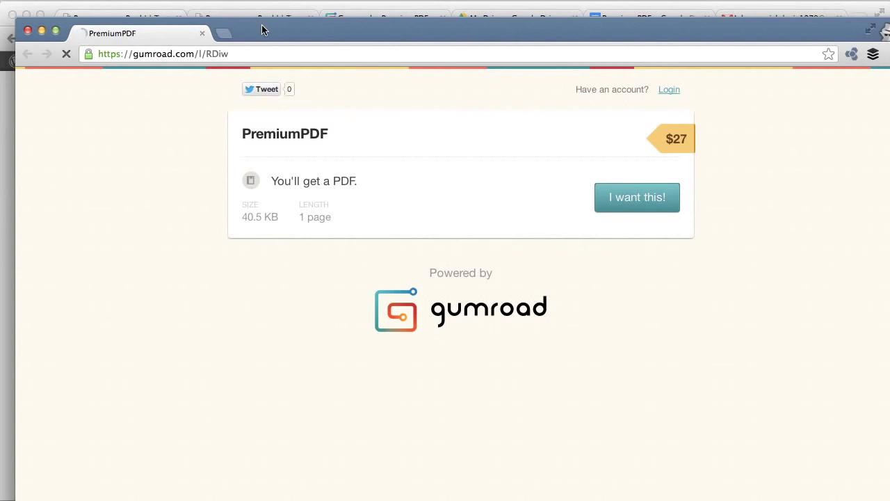
- Click I want this! on the PremiumPDF product page to reach the $27 checkout
mouse_move(263, 28)
left_mouse_down()
mouse_move(470, 225)
mouse_move(237, 220)
left_mouse_up()
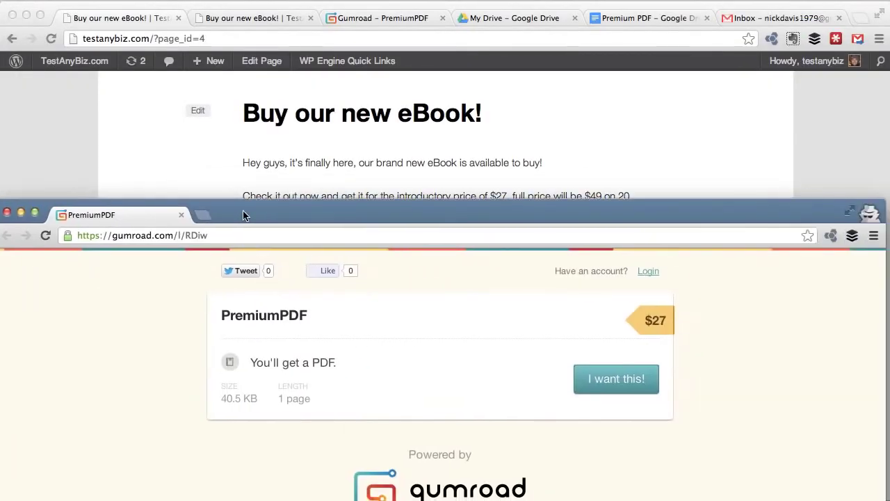
left_click(258, 21)
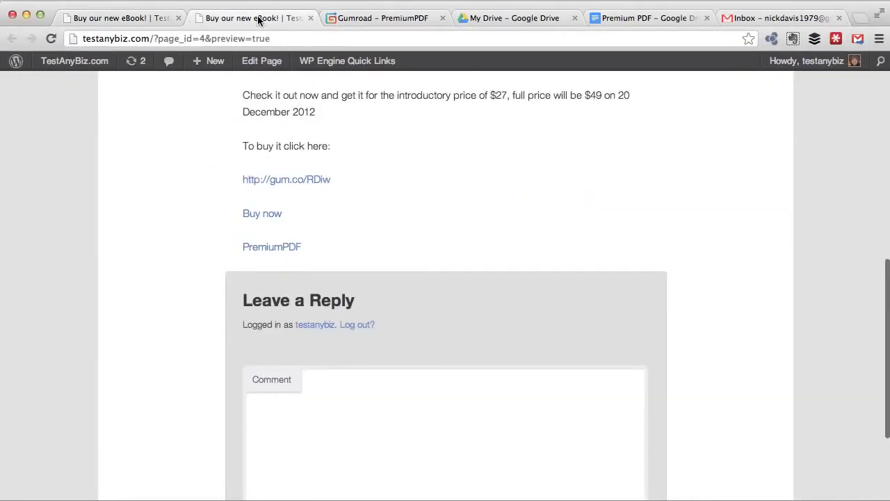
left_click(381, 20)
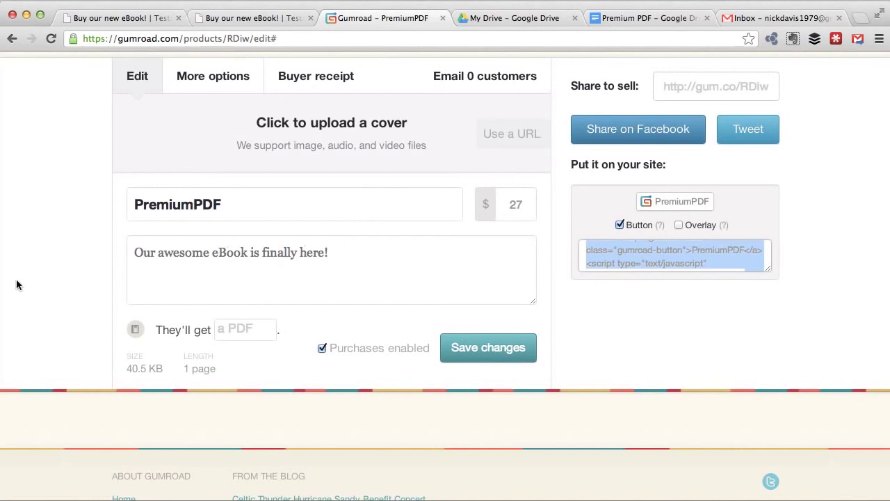
left_click(496, 353)
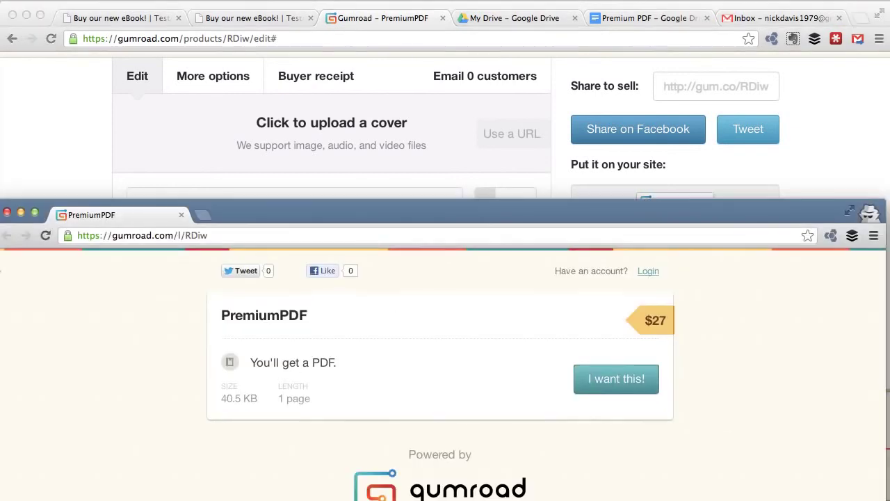
left_click(608, 381)
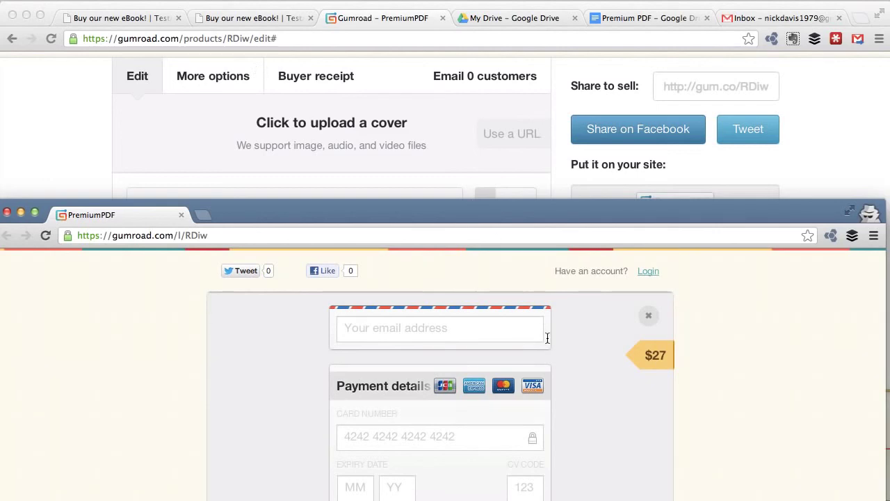
- Open Gumroad's FAQ from the footer and read the pricing, payment and 5% + 25¢ fee answers
left_click(434, 119)
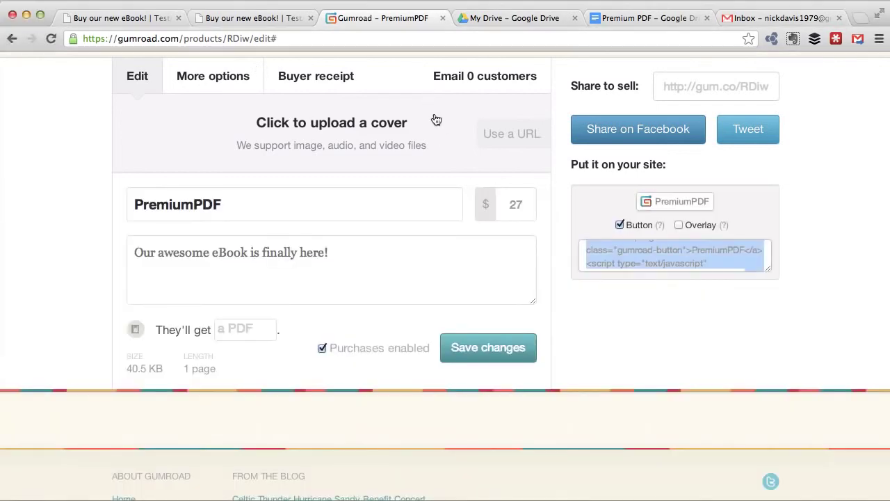
scroll(513, 97, "up", 3)
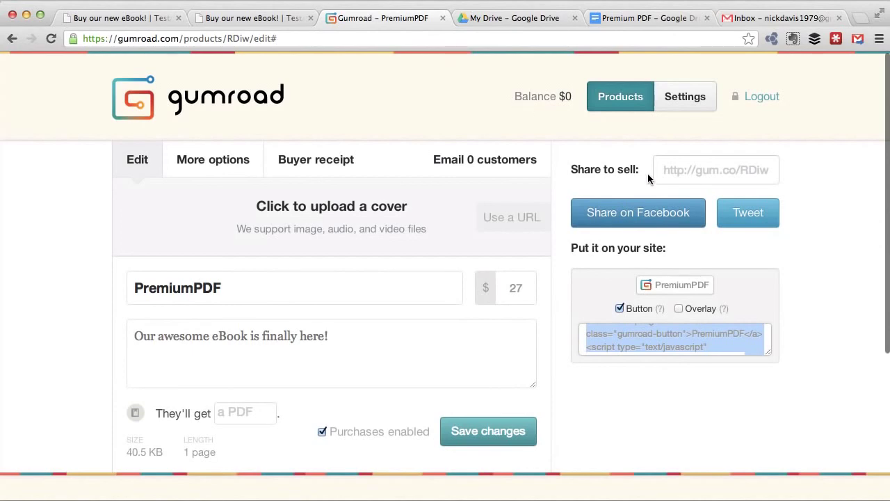
scroll(533, 231, "down", 3)
scroll(532, 232, "down", 3)
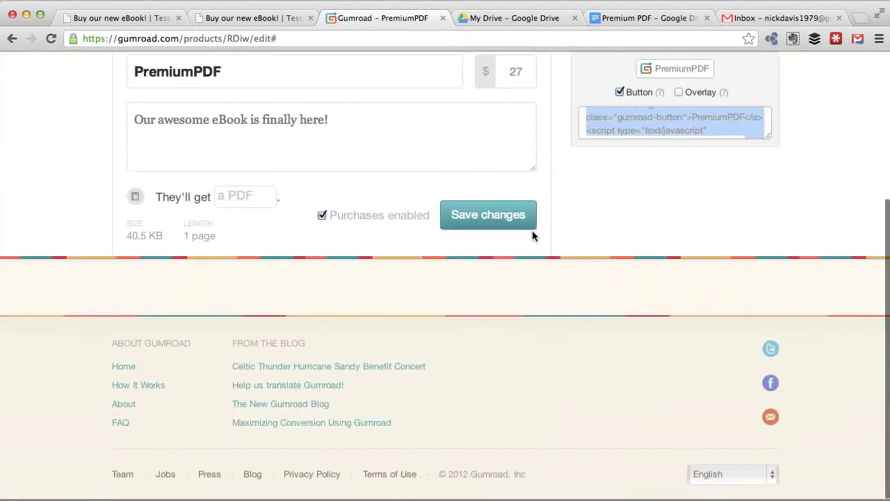
left_click(121, 426)
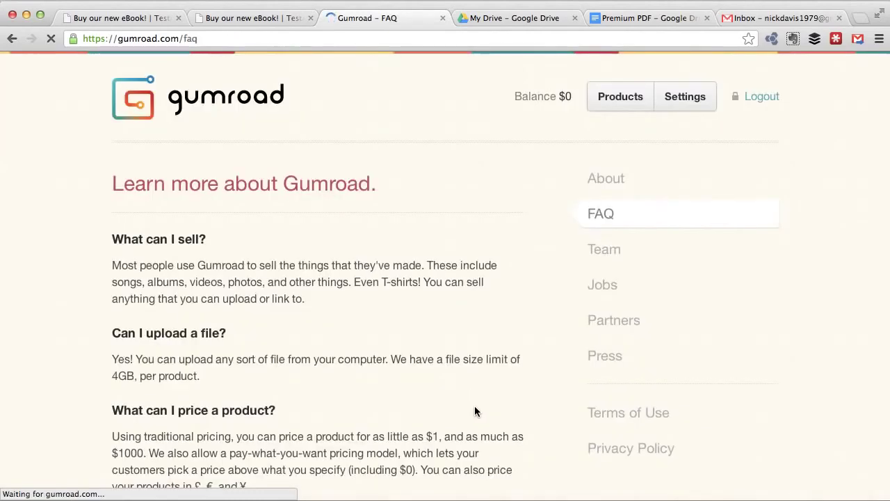
scroll(480, 425, "down", 4)
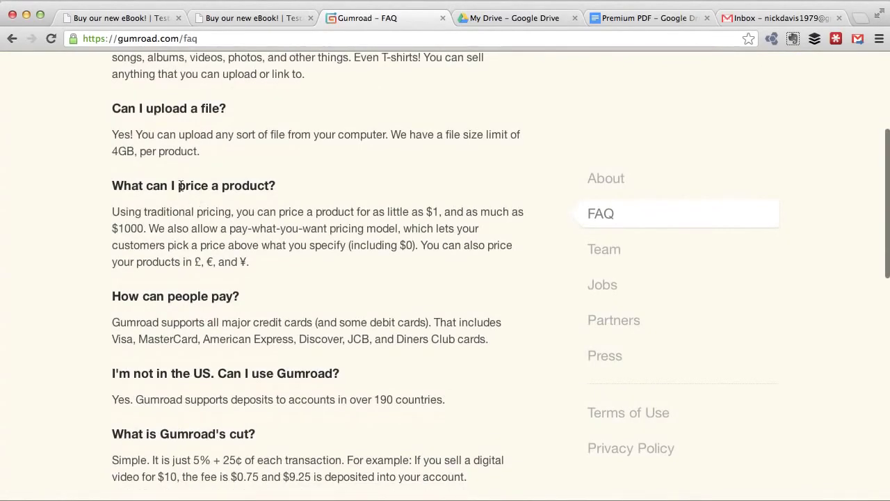
scroll(226, 278, "down", 4)
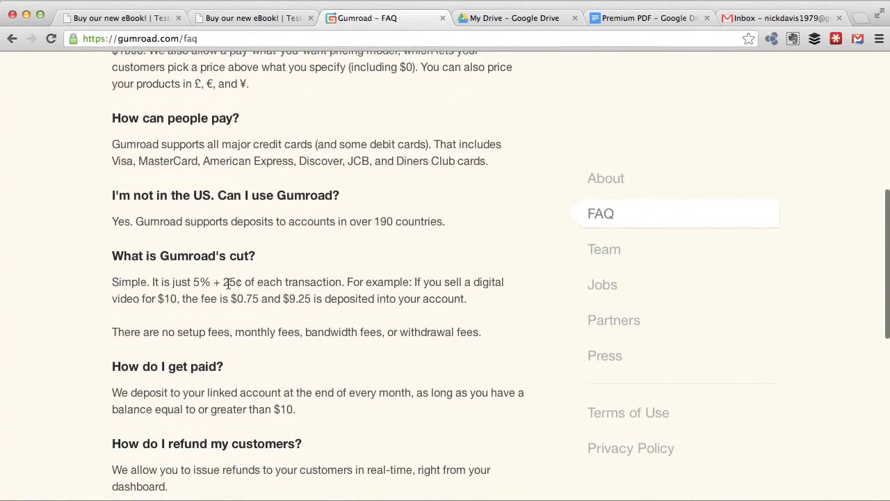
scroll(181, 279, "down", 1)
scroll(275, 313, "down", 1)
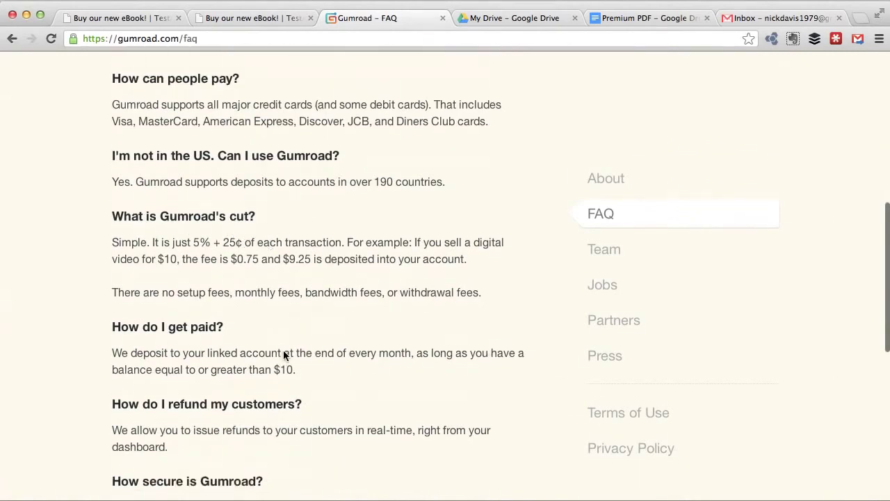
scroll(283, 350, "down", 5)
scroll(278, 232, "up", 15)
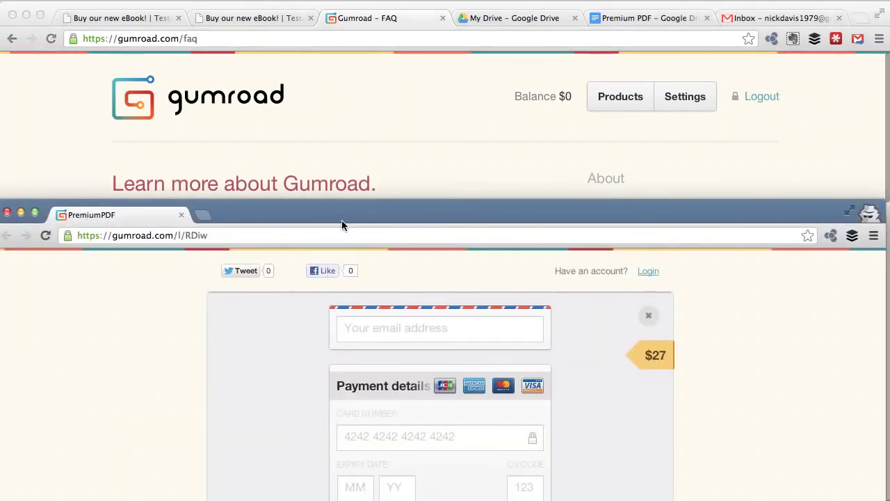
- Drag the incognito PremiumPDF checkout window to the top so the whole form shows
left_click_drag(342, 220, 352, 136)
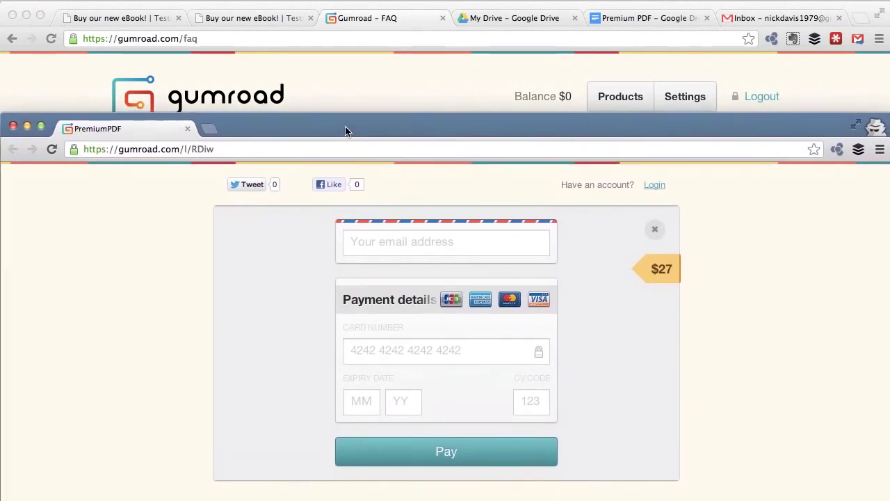
left_click_drag(345, 131, 343, 40)
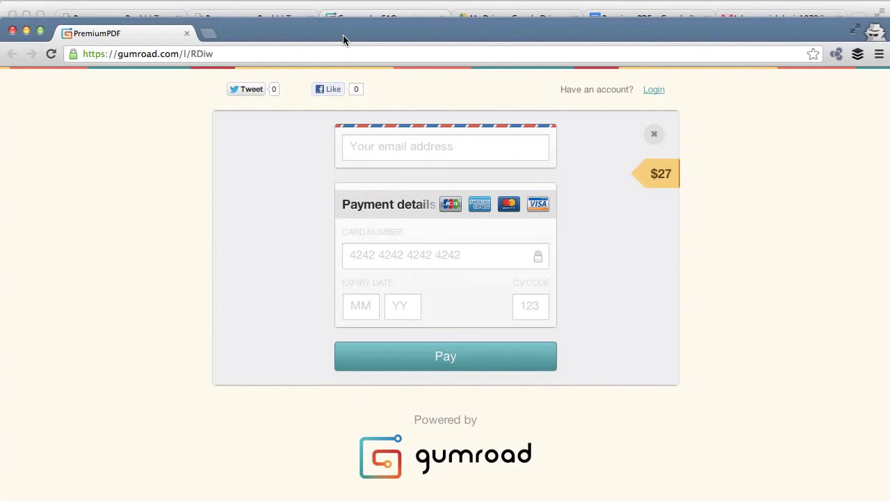